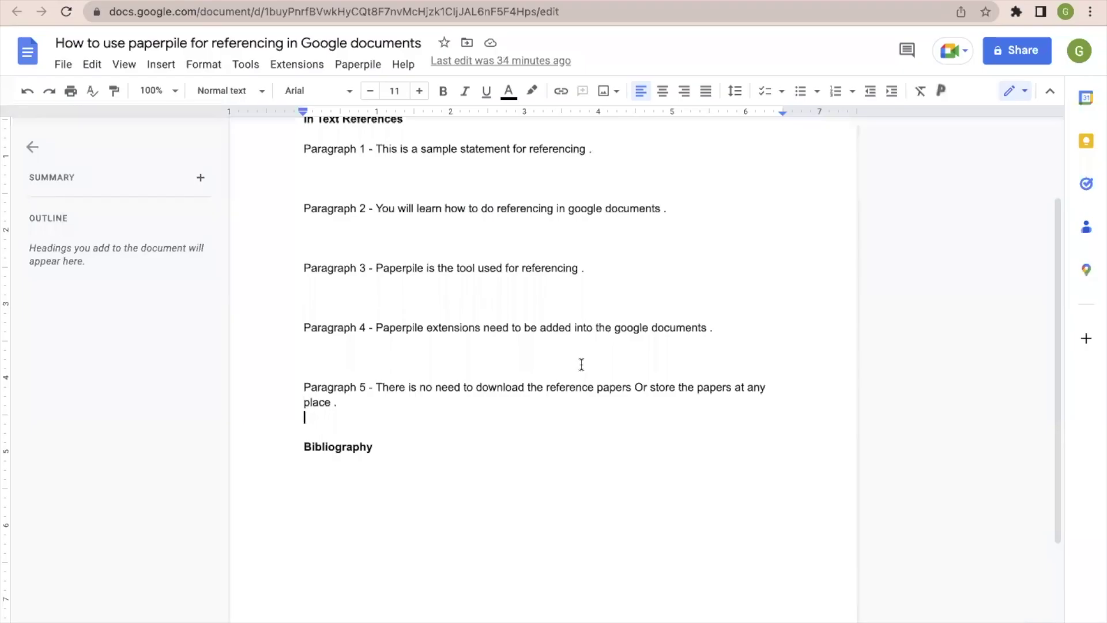
Step: Switch to Acrobat Reader and select the carbon capturing paper's title
scroll(646, 277, up, 2)
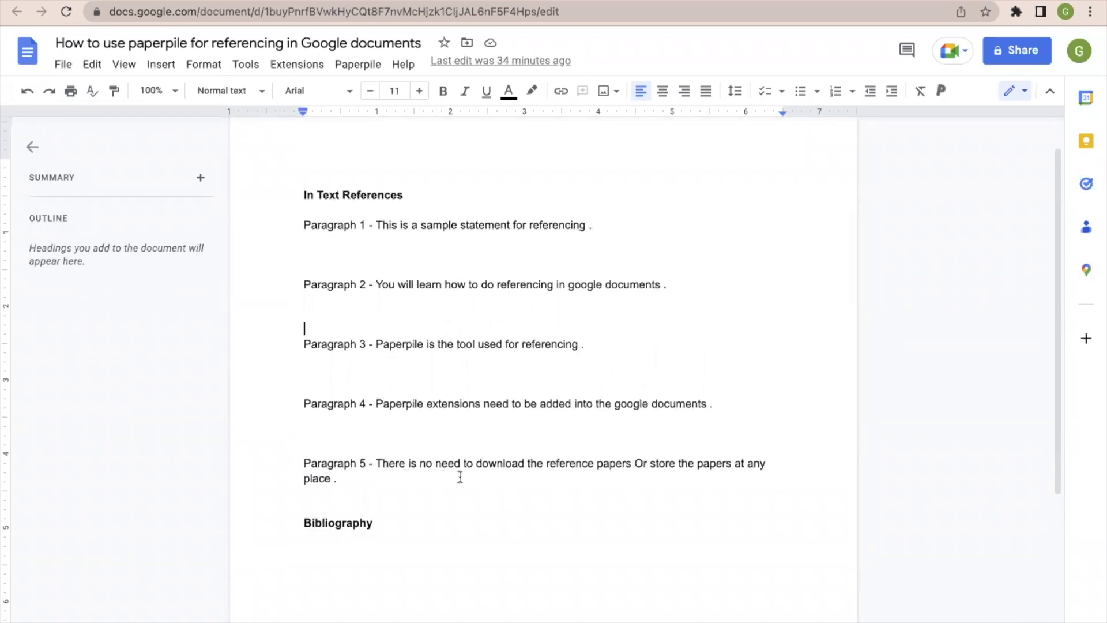
mouse_move(759, 616)
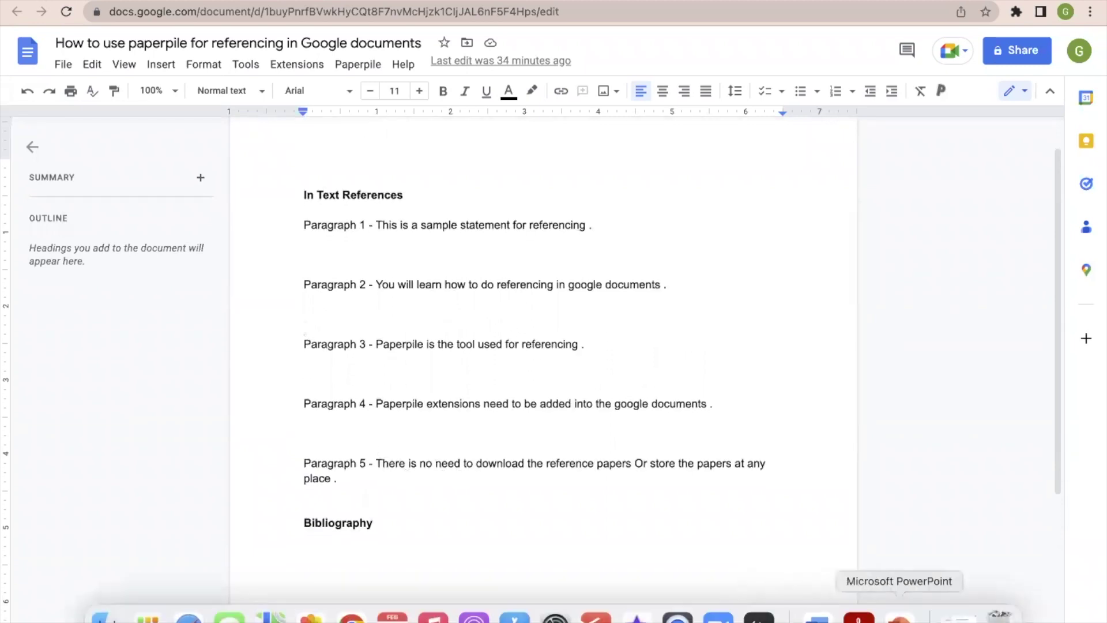
click(859, 615)
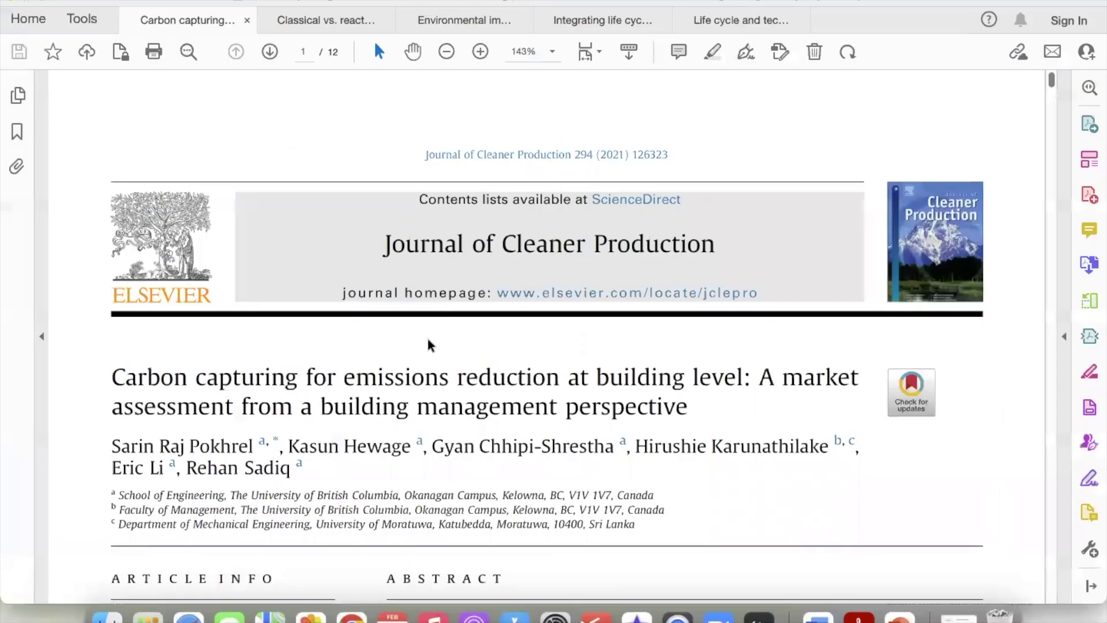
drag(107, 373, 644, 416)
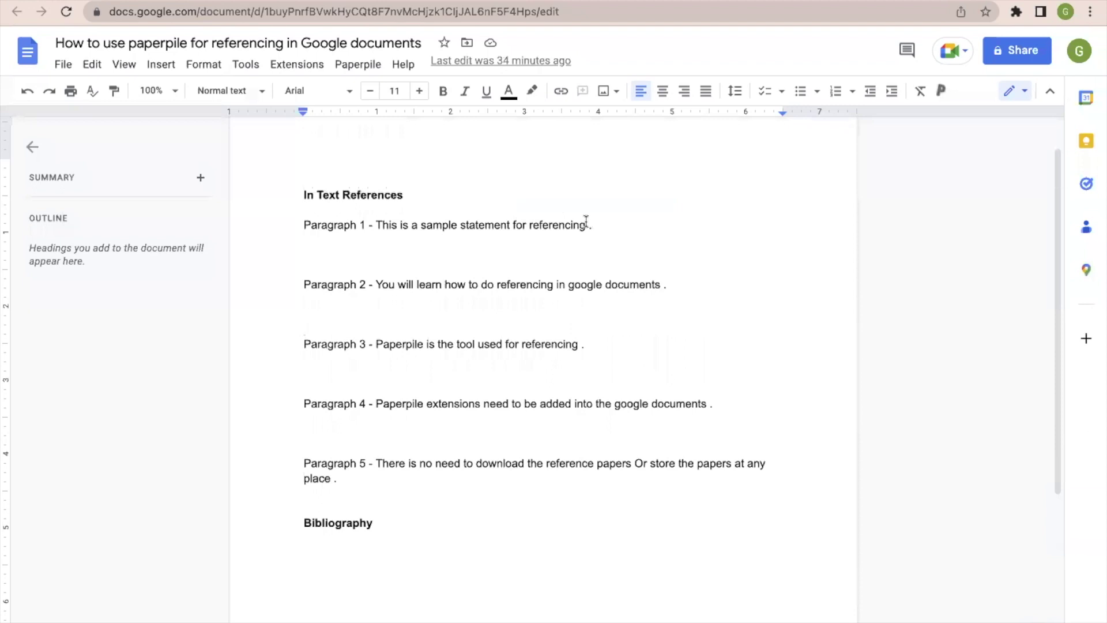
Step: With the cursor at the end of Paragraph 1, open Paperpile's Manage Citations sidebar
click(588, 224)
click(312, 66)
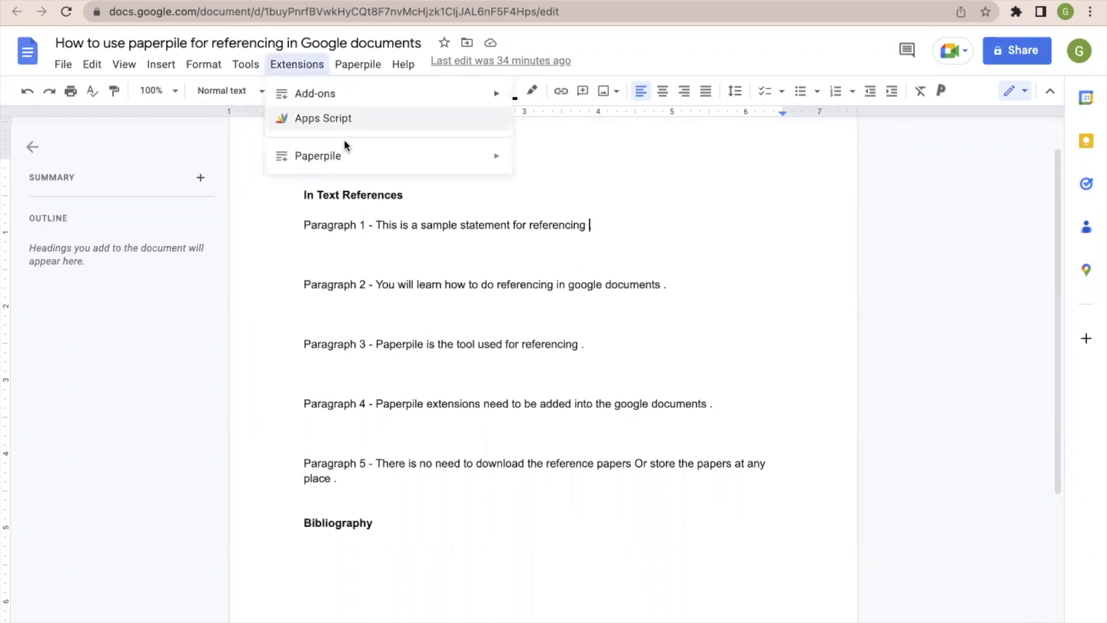
mouse_move(353, 153)
click(553, 161)
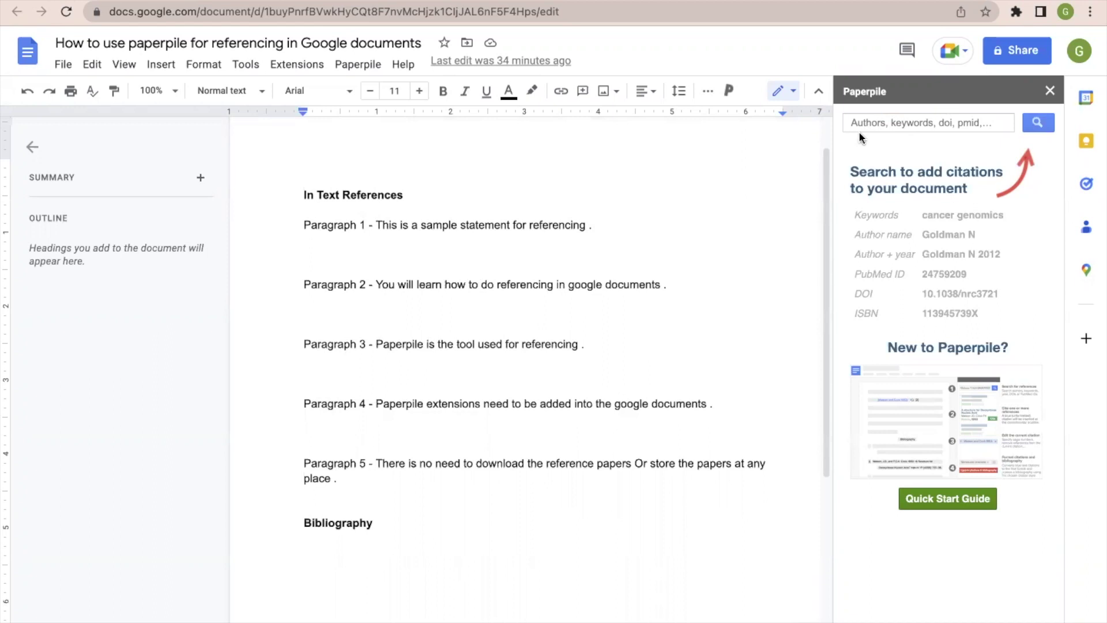
Step: Search Paperpile for the pasted carbon capturing paper title
click(892, 127)
key(ctrl+v)
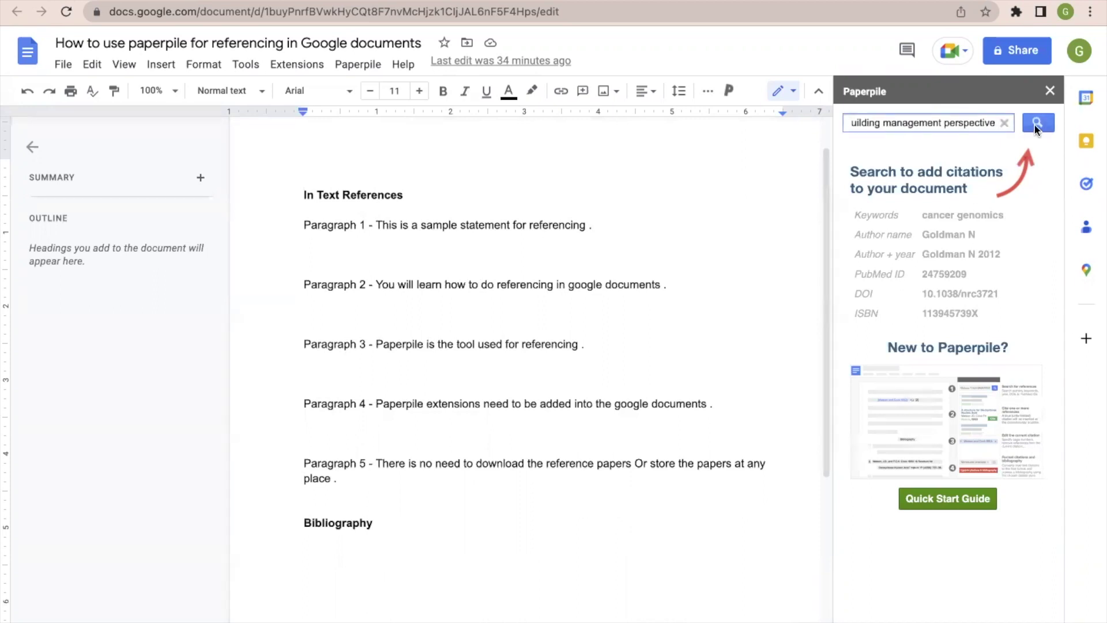
click(1037, 124)
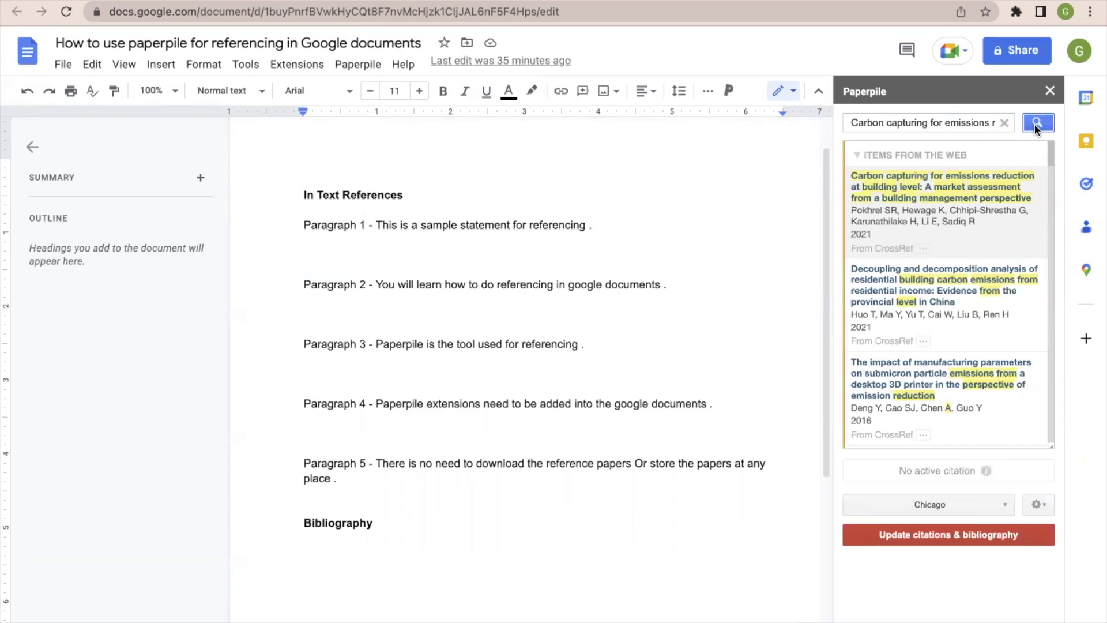
Step: Insert the Pokhrel et al. 2021 citation after Paragraph 1 and add a blank line
click(589, 228)
mouse_move(911, 193)
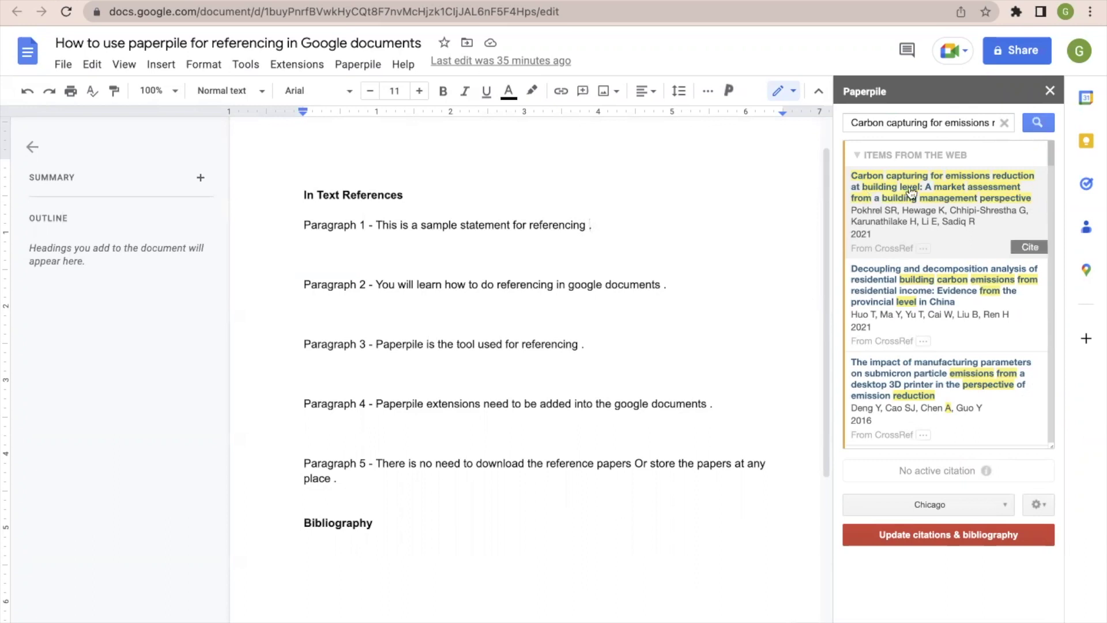
click(1024, 266)
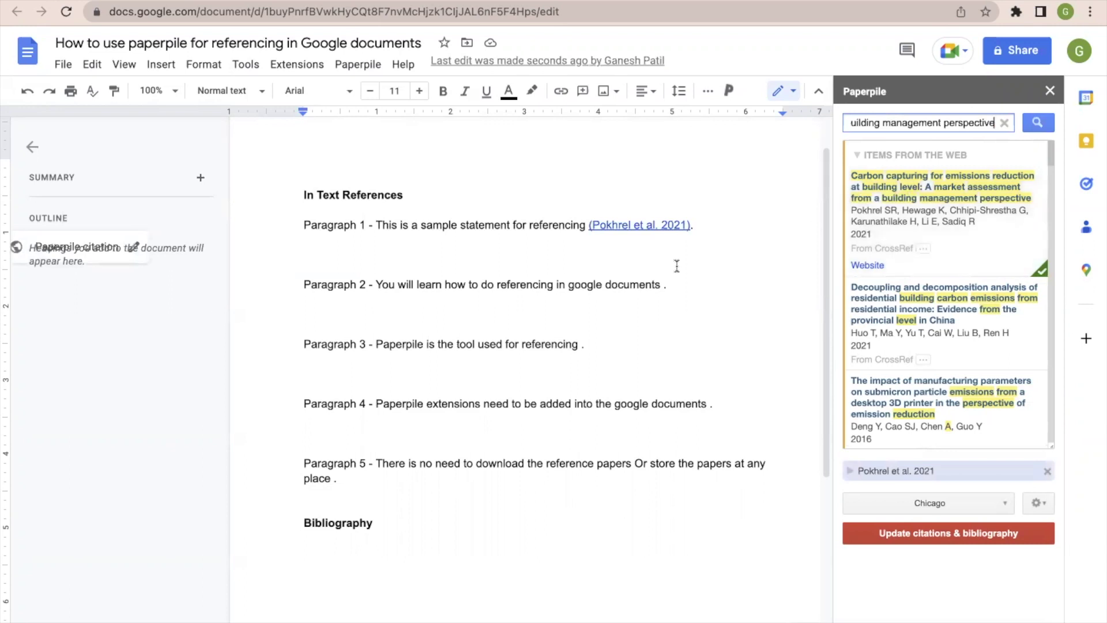
click(700, 228)
key(Return)
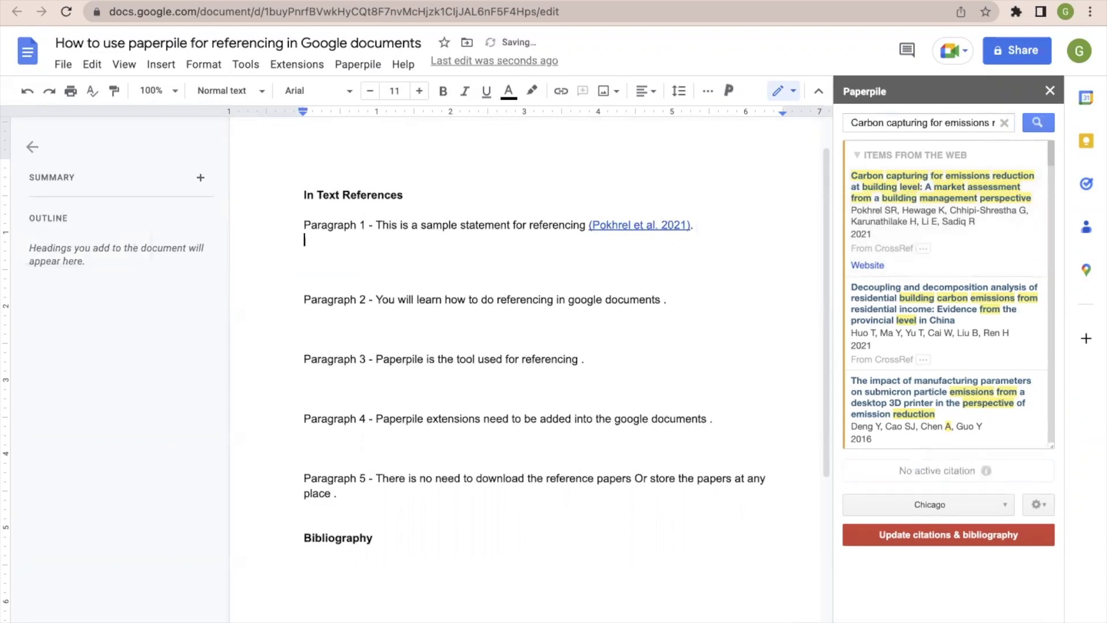
key(ctrl+Left)
Step: Select the classical vs. reactive distillation paper's title in Acrobat, then return to Google Docs
click(326, 24)
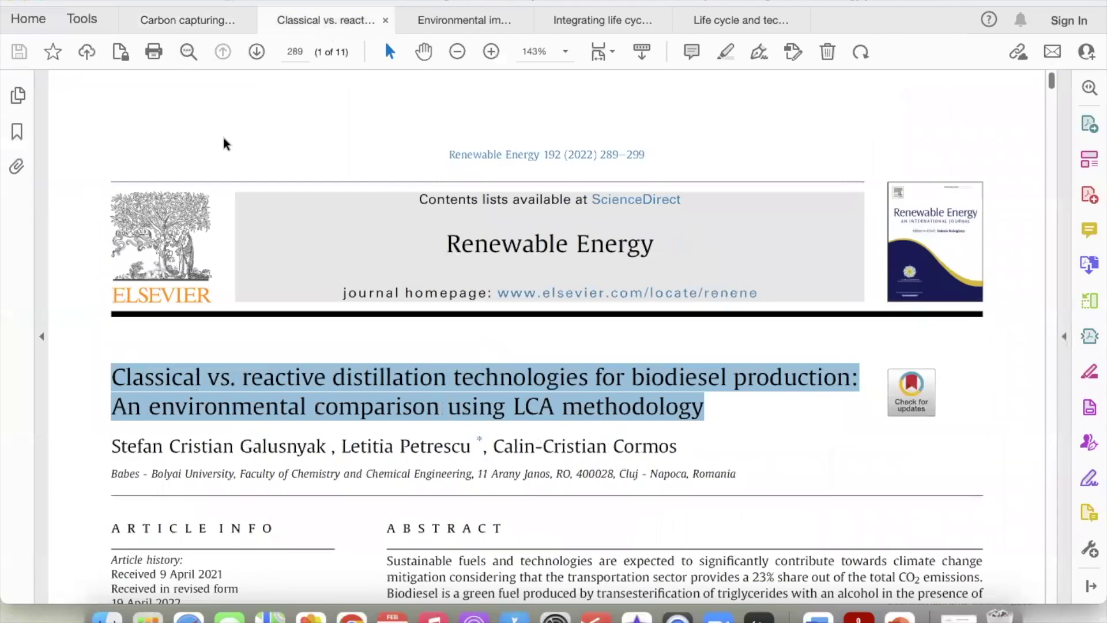
click(199, 427)
drag(108, 374, 705, 416)
key(super+c)
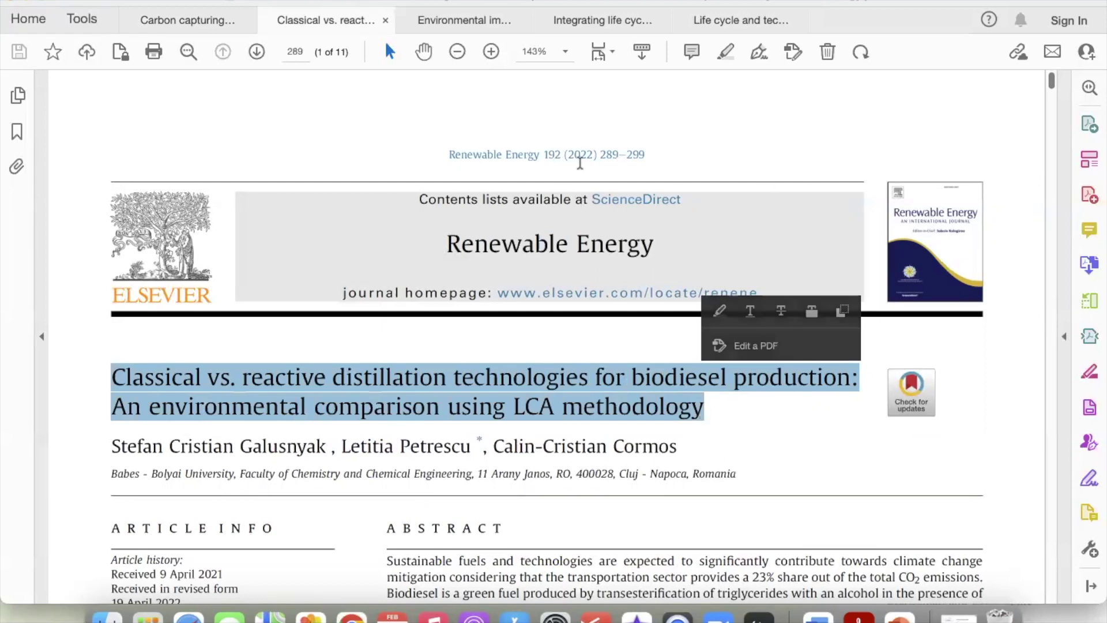
key(ctrl+Right)
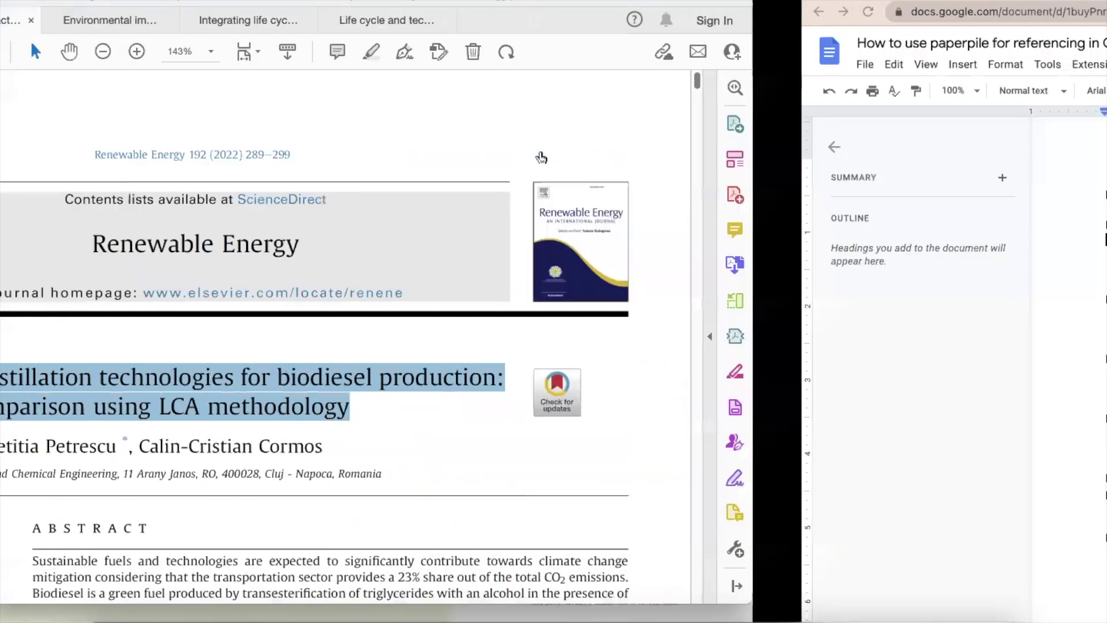
Step: With the cursor after Paragraph 2, search Paperpile for the pasted distillation paper title
click(664, 300)
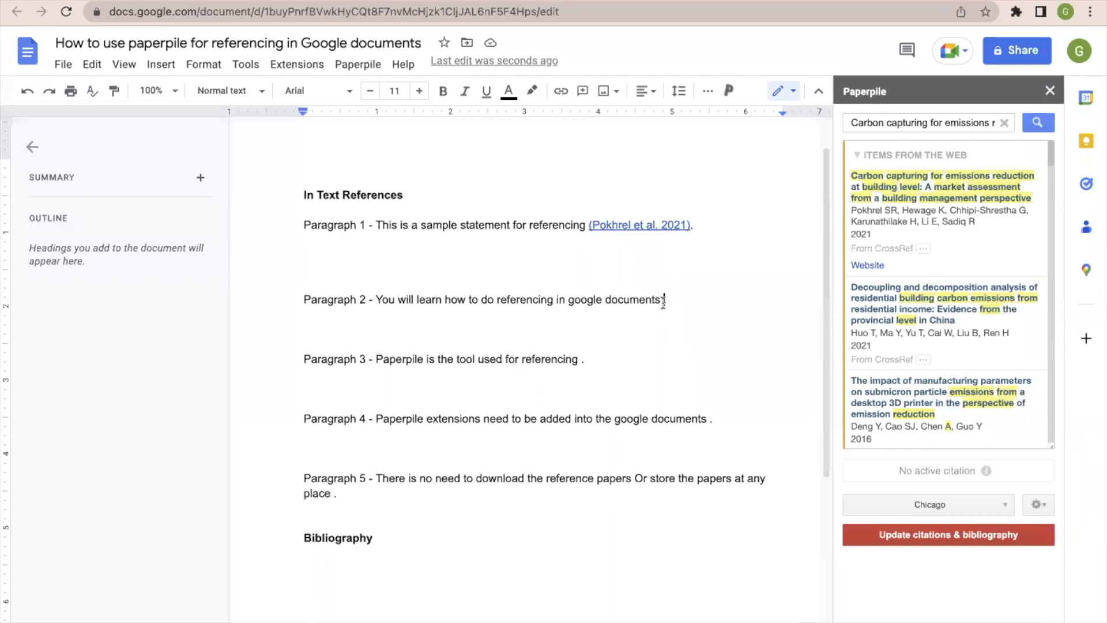
click(1004, 123)
click(958, 124)
key(super+v)
key(Return)
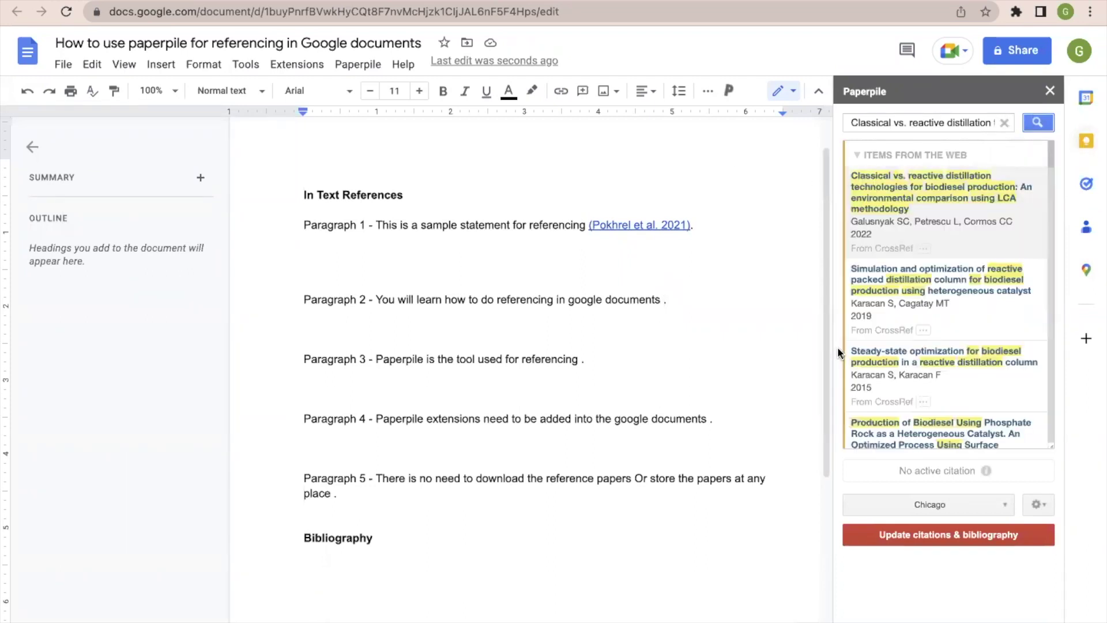
Step: Cite the Galusnyak et al. 2022 result at the end of Paragraph 2
click(939, 207)
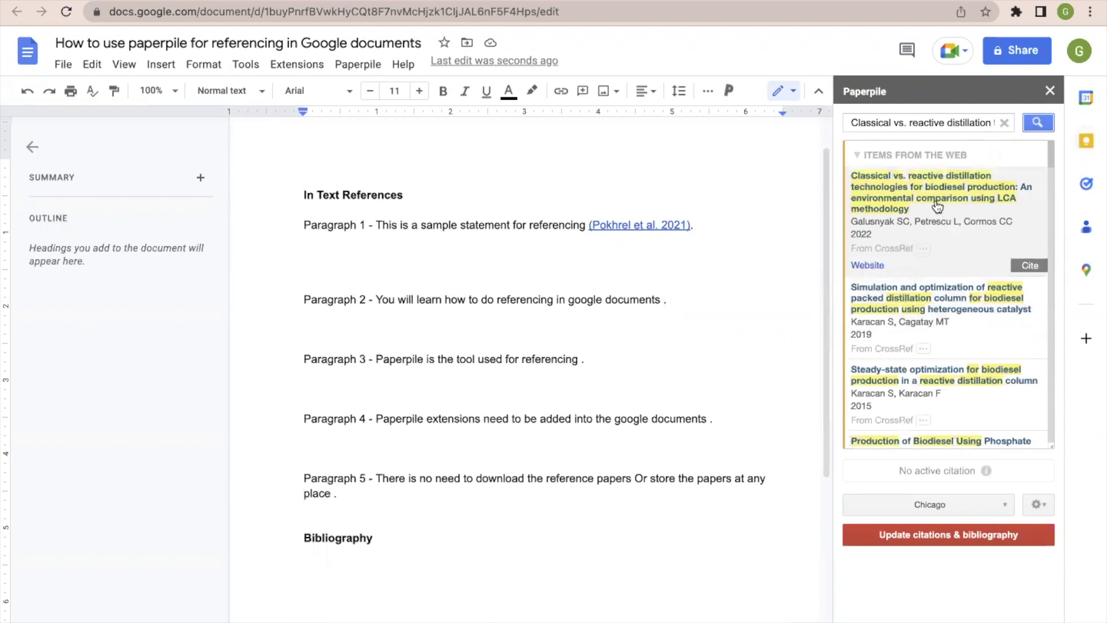
click(661, 301)
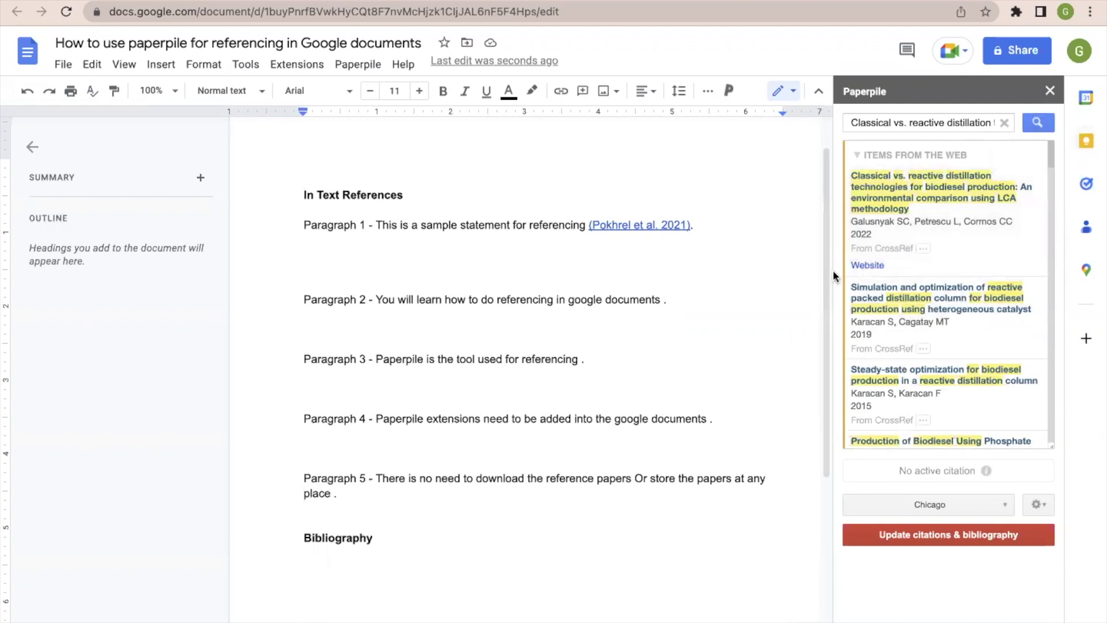
click(970, 206)
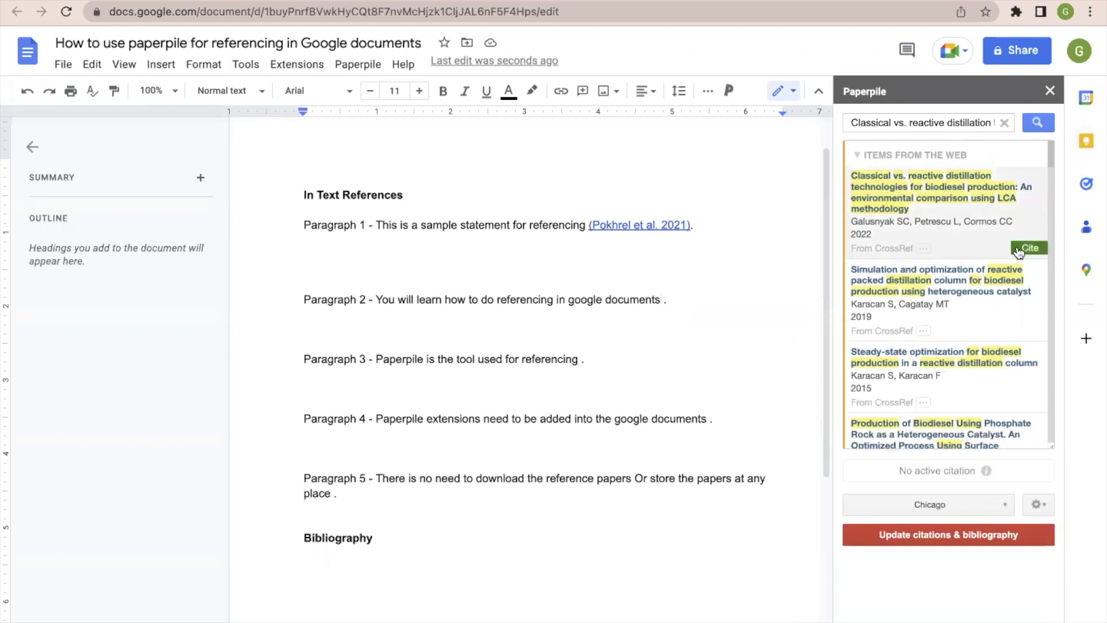
click(1019, 249)
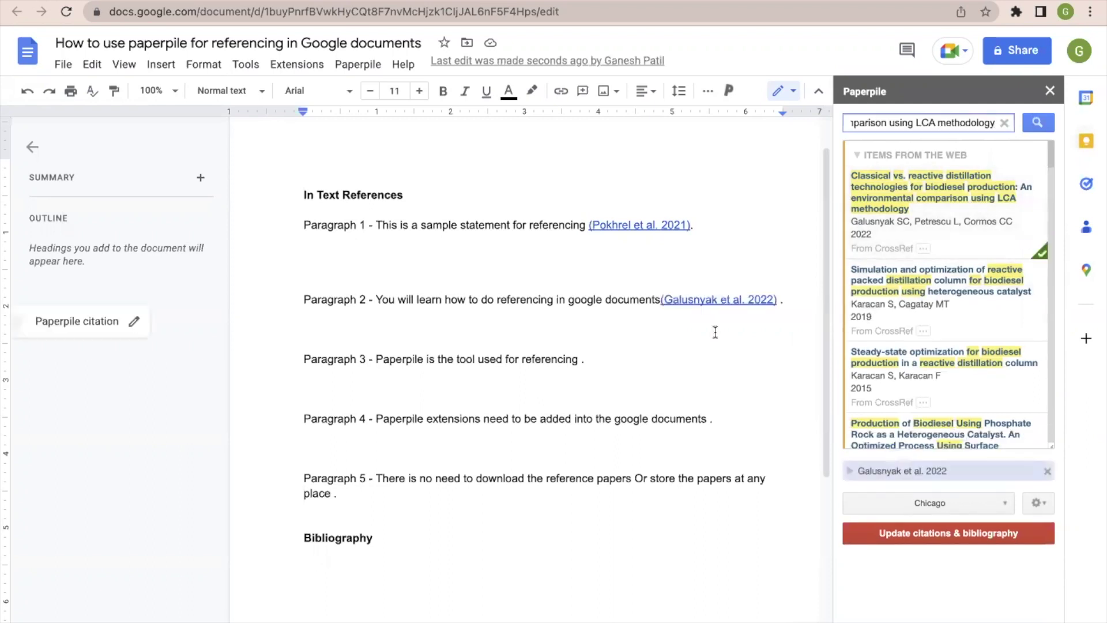
Step: Place the cursor after Paragraph 3 and bring up the environmental impacts paper in Acrobat
click(579, 360)
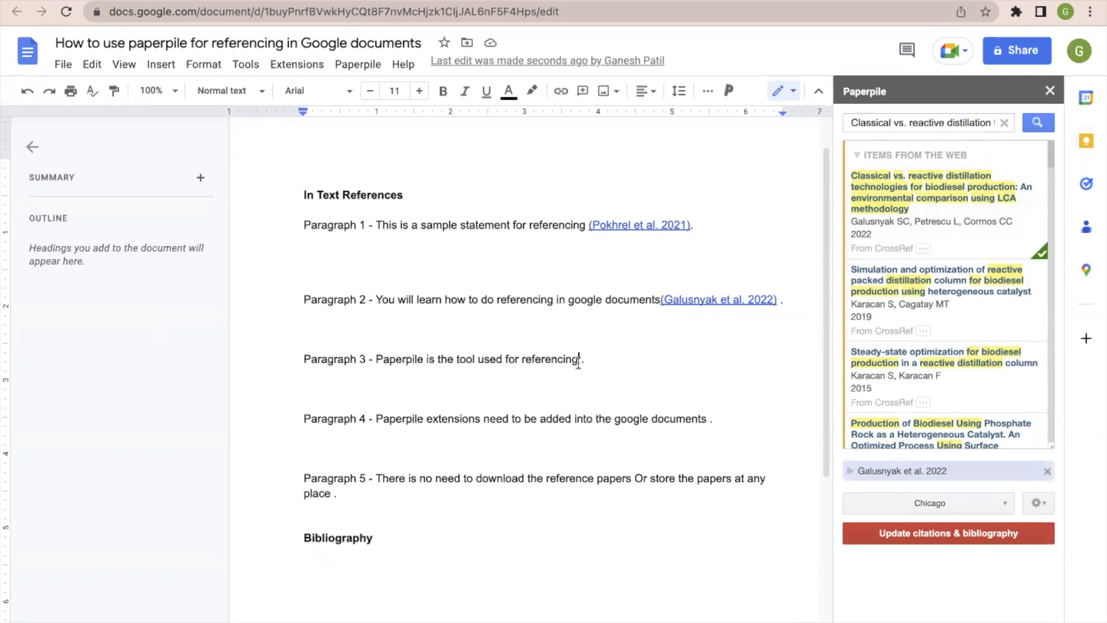
key(ctrl+Left)
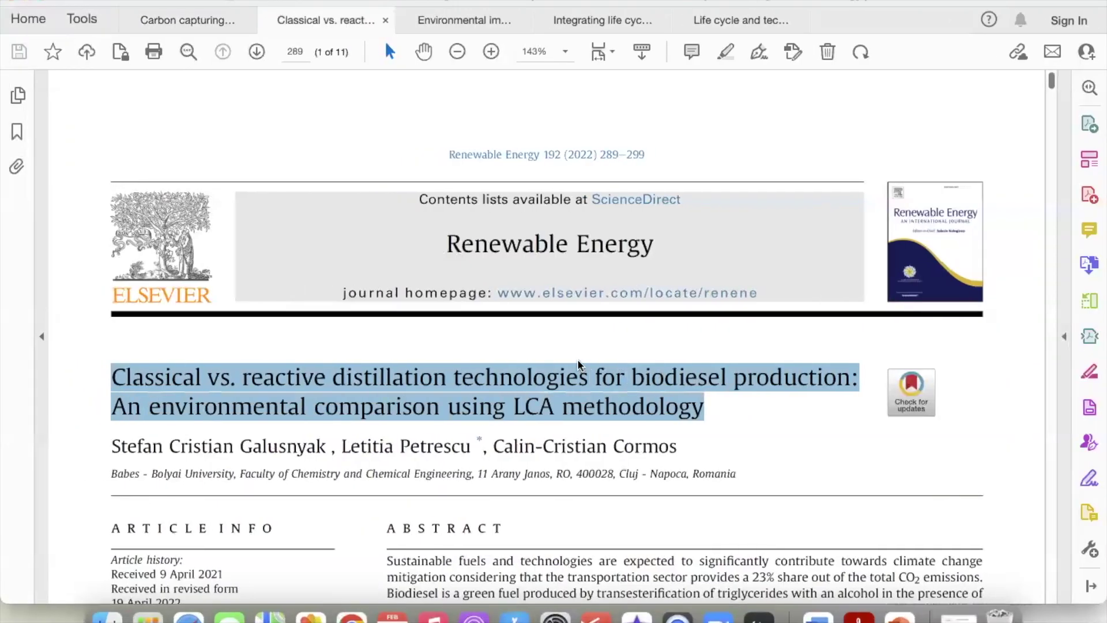
click(421, 27)
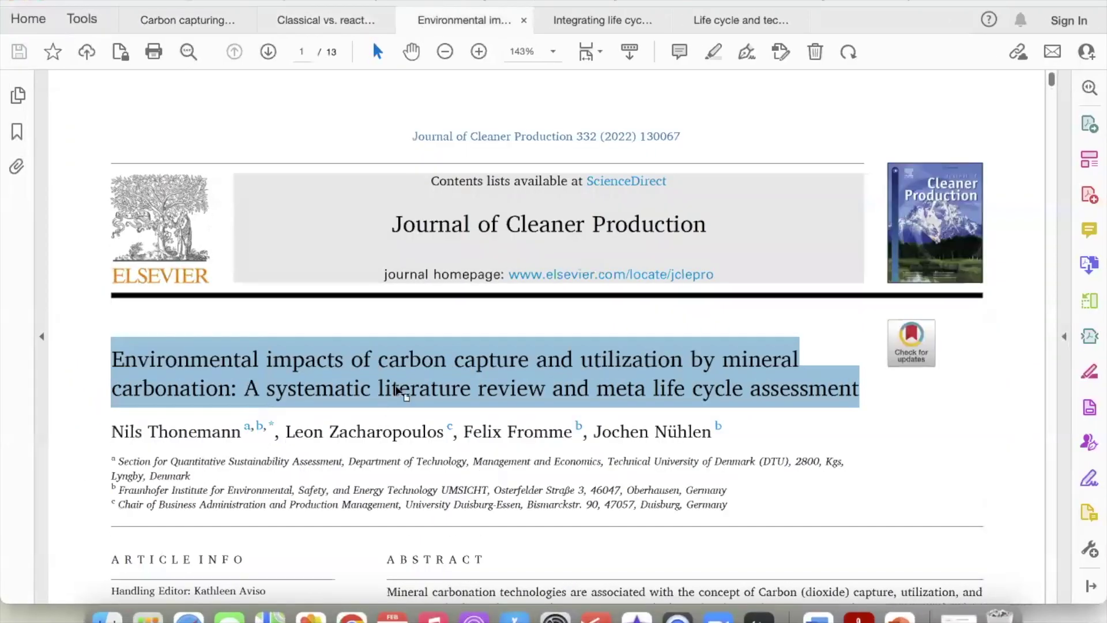
key(ctrl+Right)
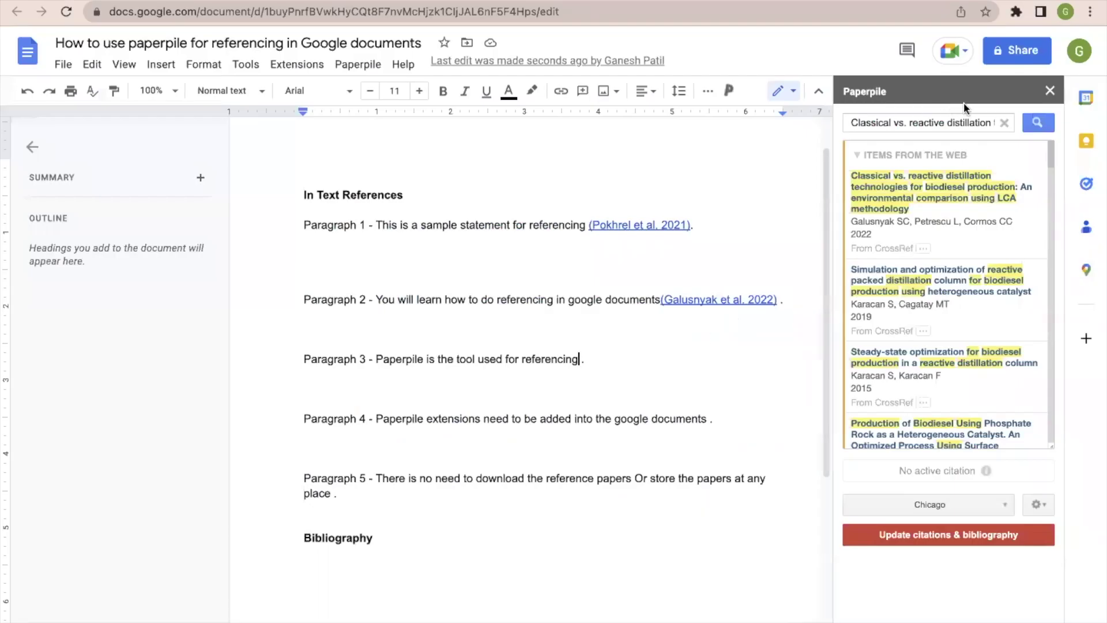
Step: Search Paperpile for the pasted title and cite Thonemann et al. 2022 in Paragraph 3
click(1004, 123)
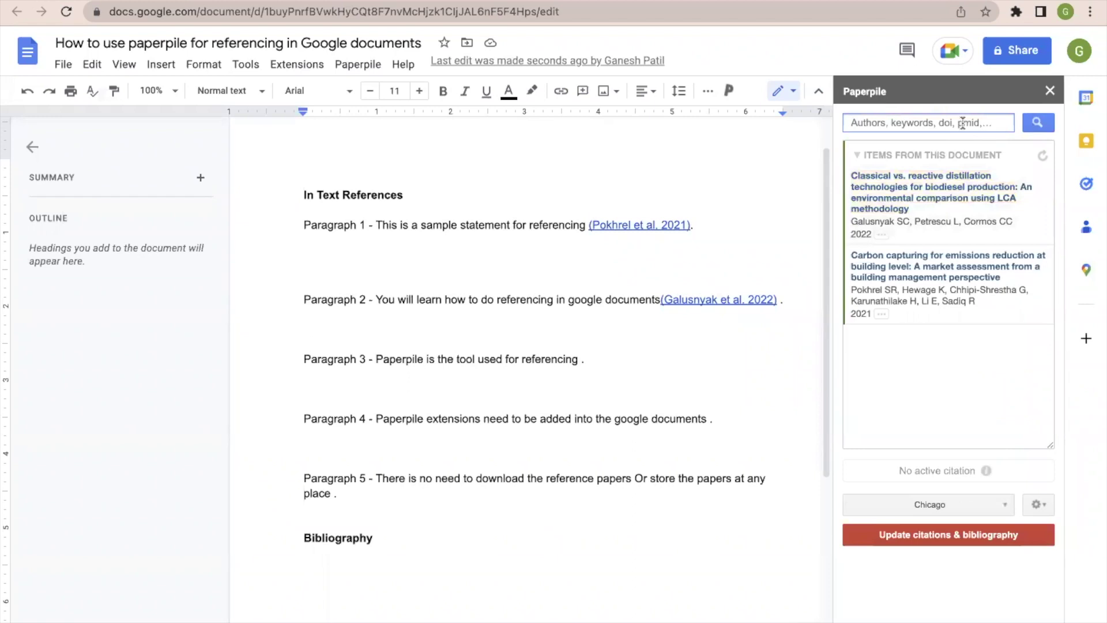
key(ctrl+v)
click(1035, 123)
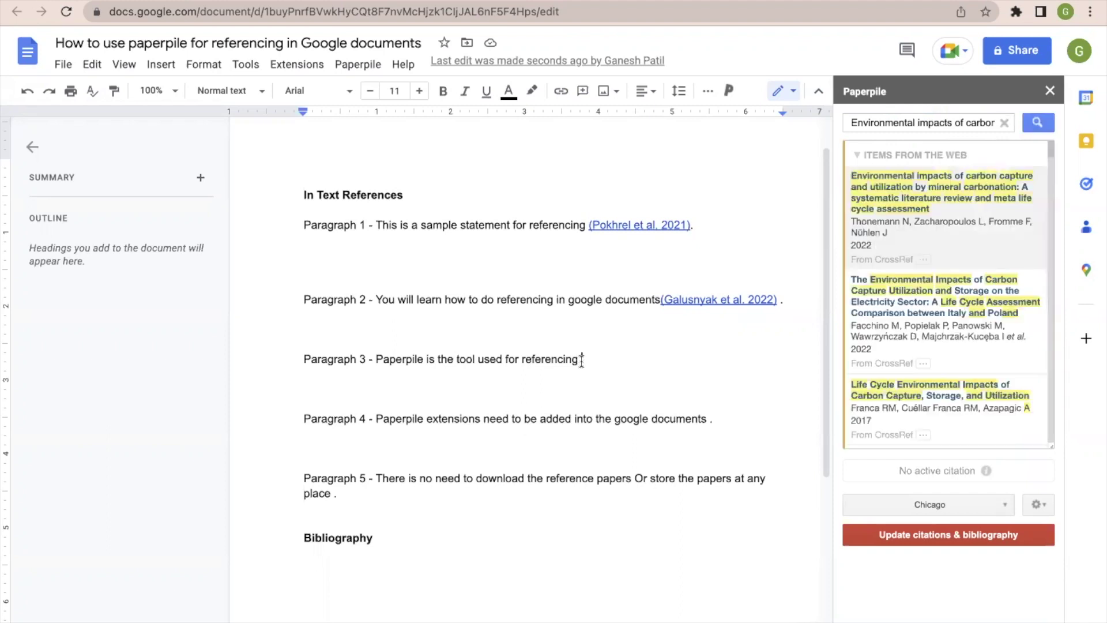
click(914, 214)
click(1025, 279)
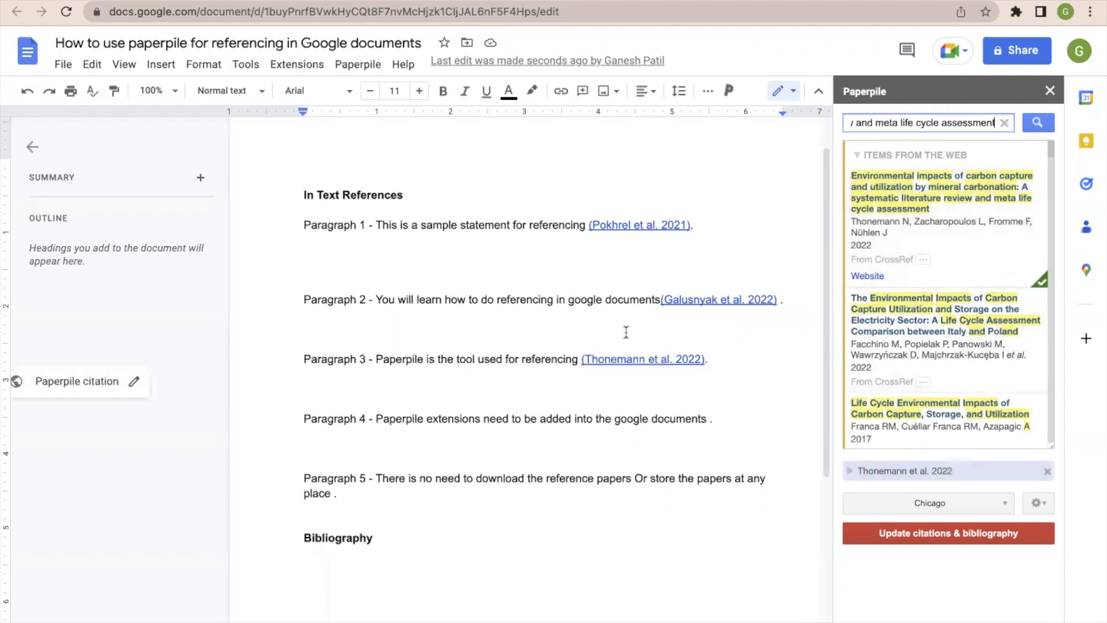
Step: Copy the methanol production paper's three-line title from Acrobat and return to the document
key(ctrl+Left)
click(588, 25)
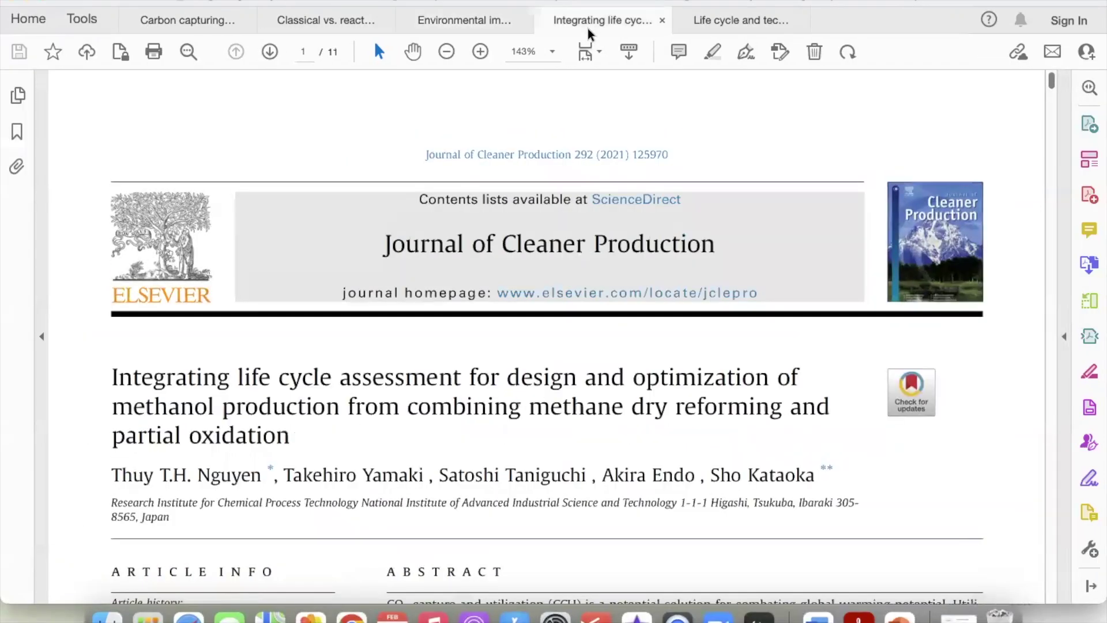
drag(111, 376, 304, 442)
key(super+c)
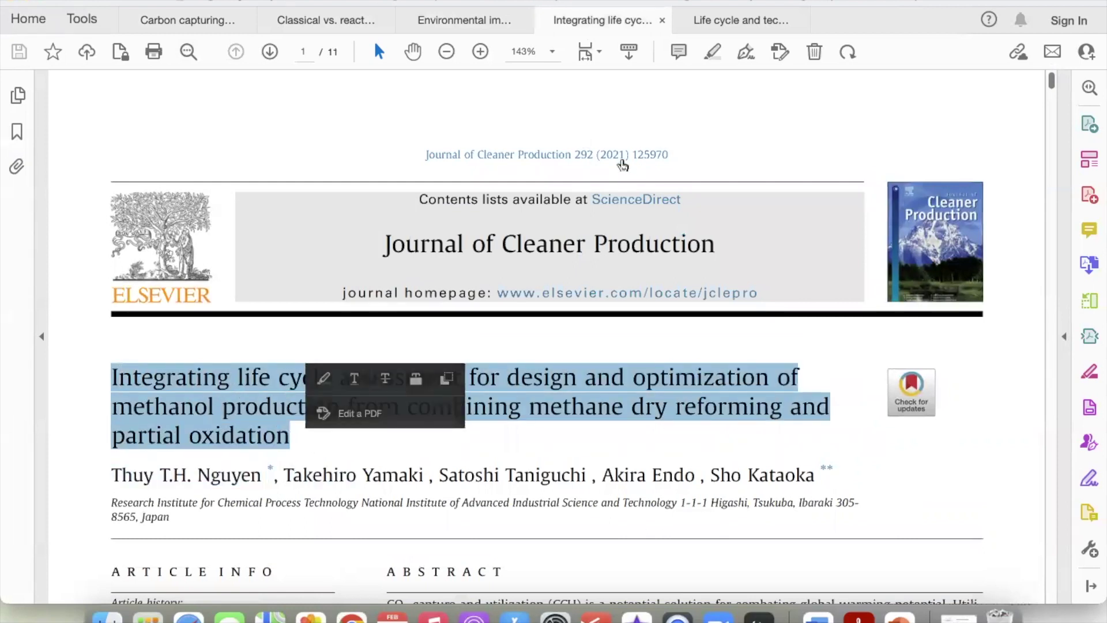
key(ctrl+Right)
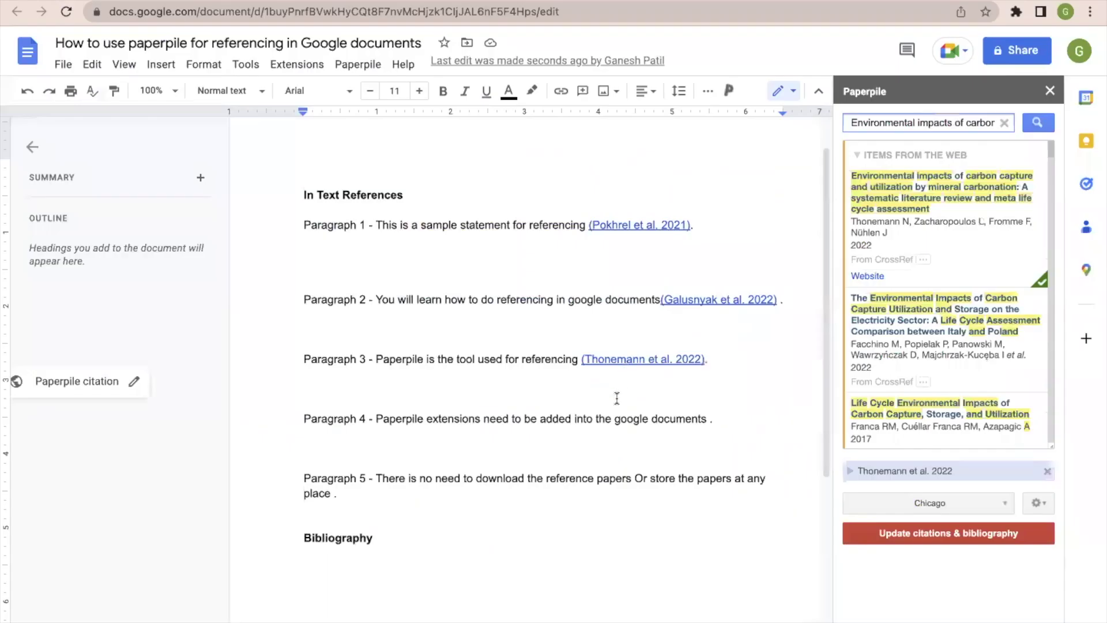
Step: Search the pasted methanol title and cite Nguyen et al. 2021 after 'documents' in Paragraph 4
click(709, 415)
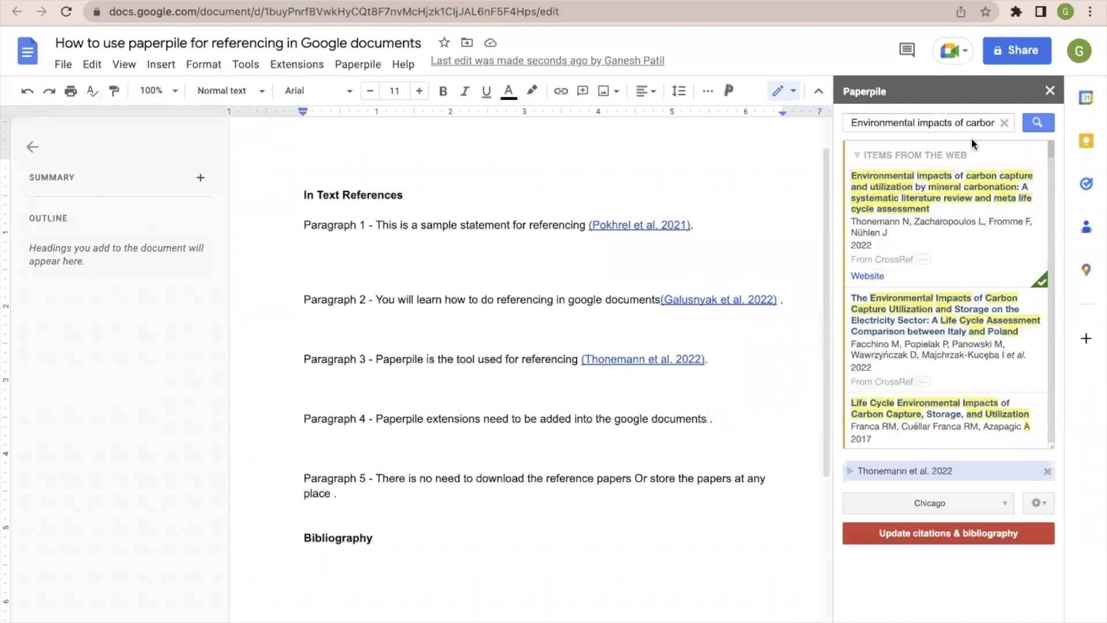
click(1004, 122)
key(super+v)
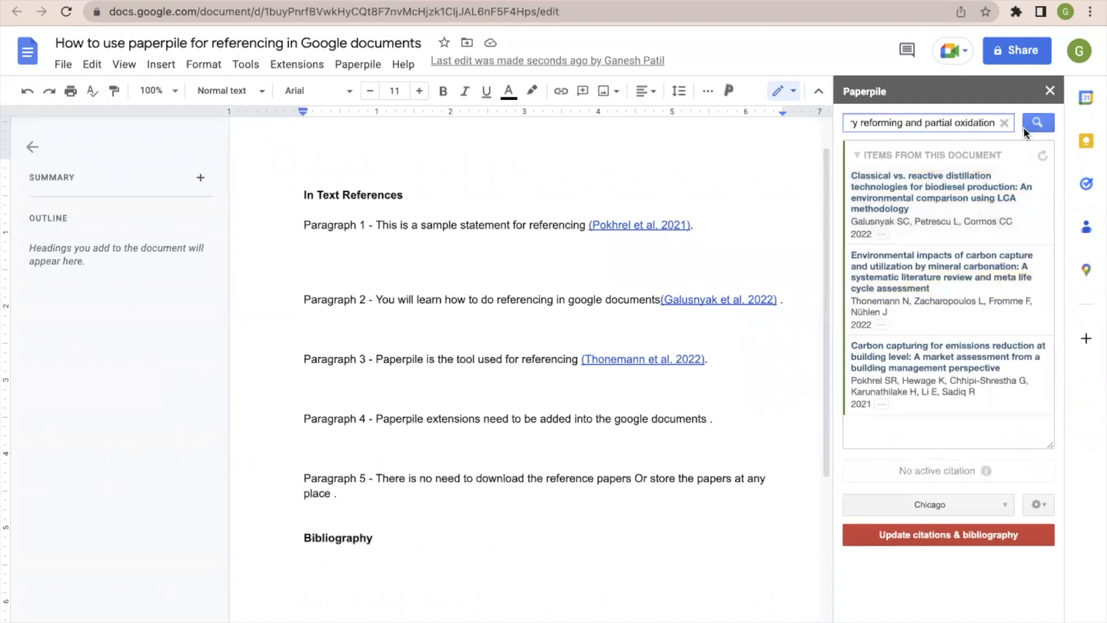
click(1031, 122)
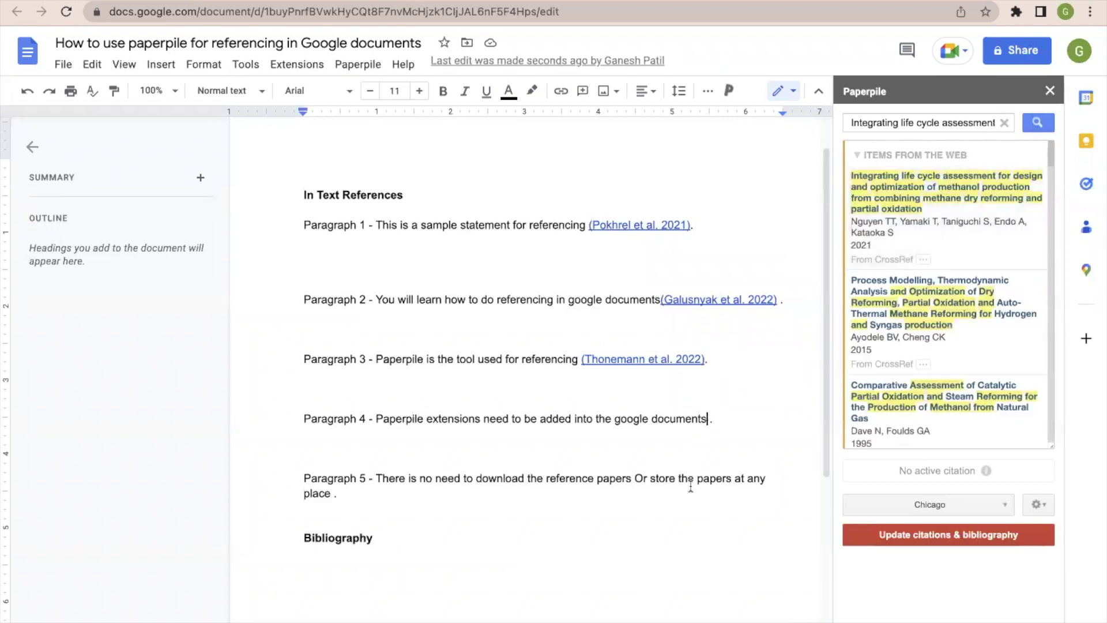
click(934, 196)
click(1016, 279)
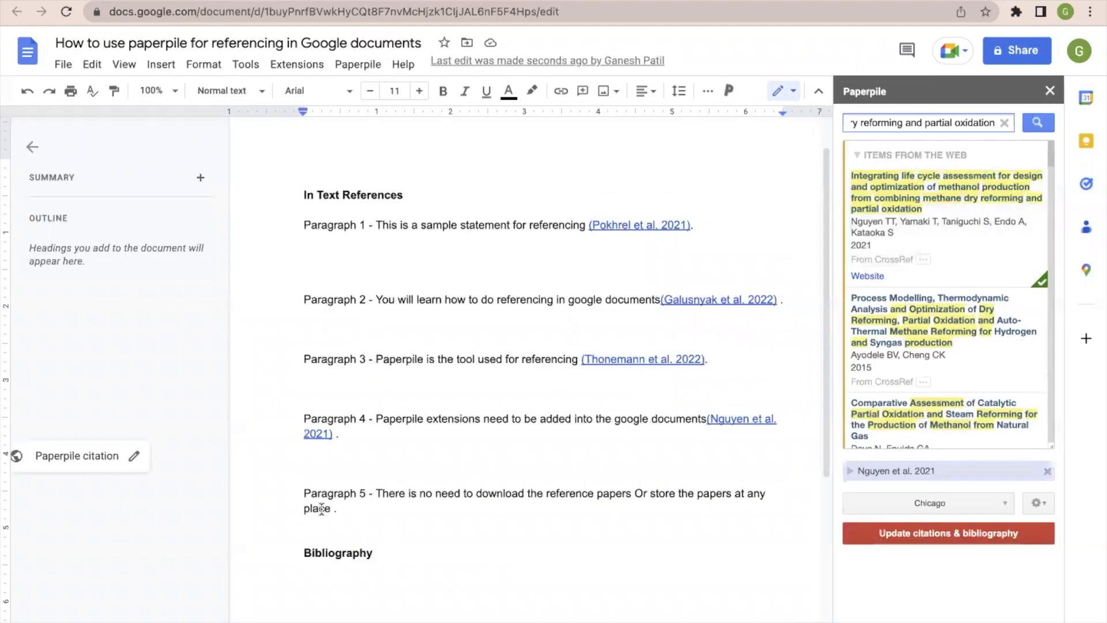
click(331, 491)
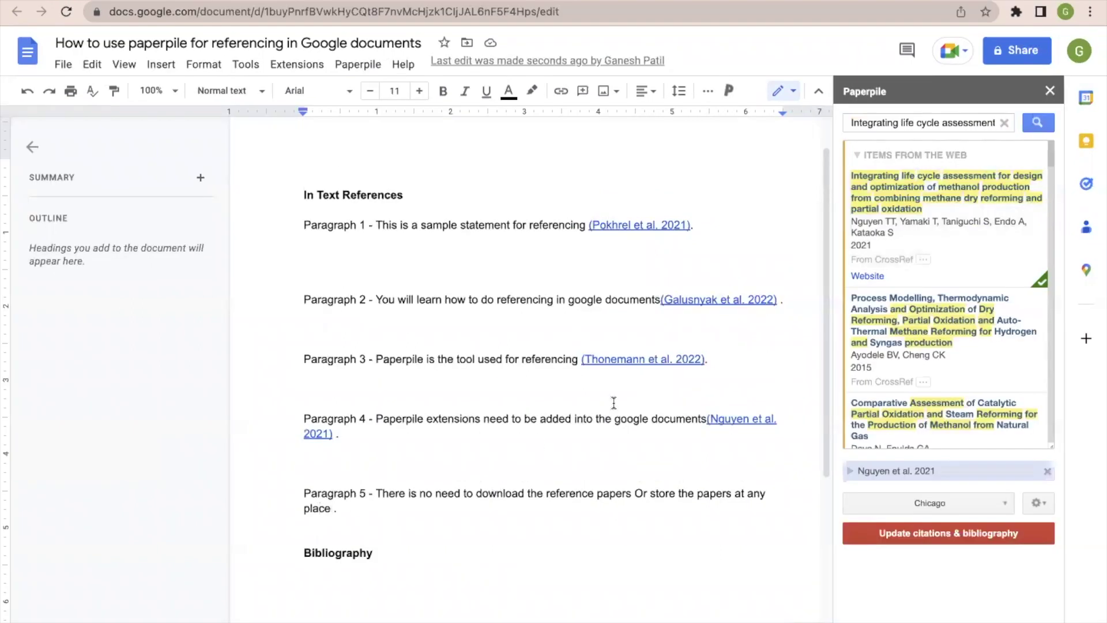
Step: Select the ethyl lactate life cycle paper's full title in Acrobat, then return to Google Docs
key(ctrl+Left)
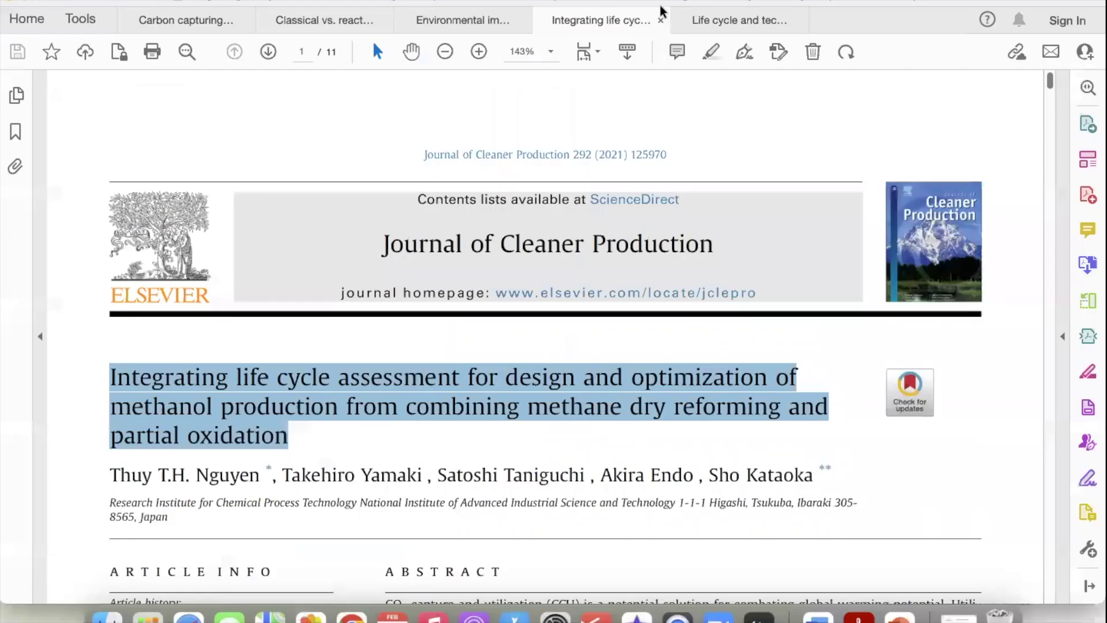
click(698, 29)
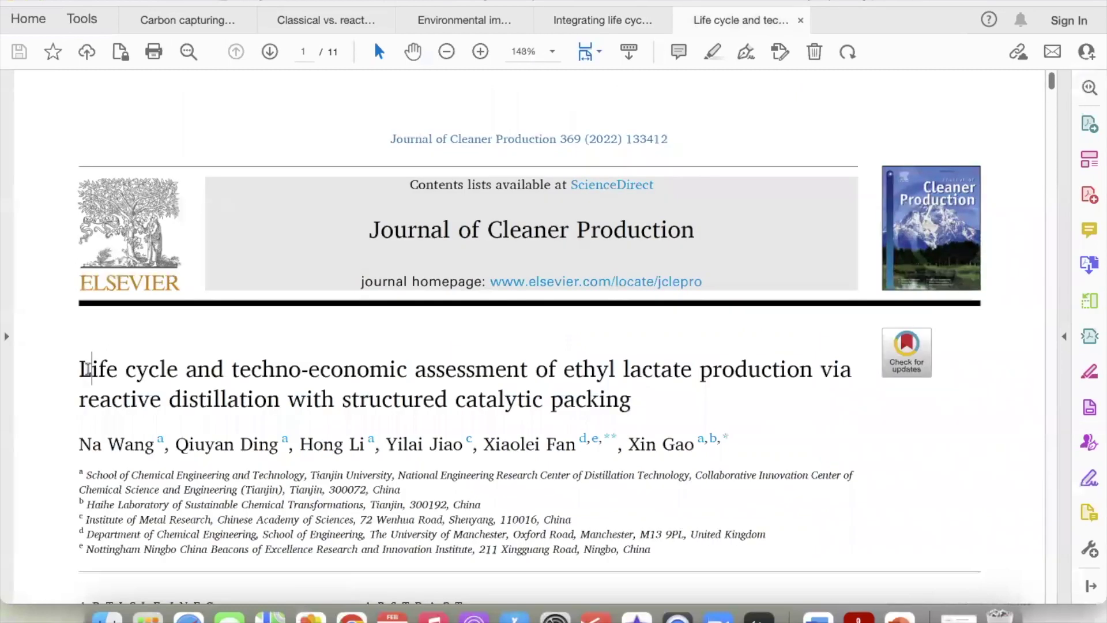
drag(81, 368, 585, 412)
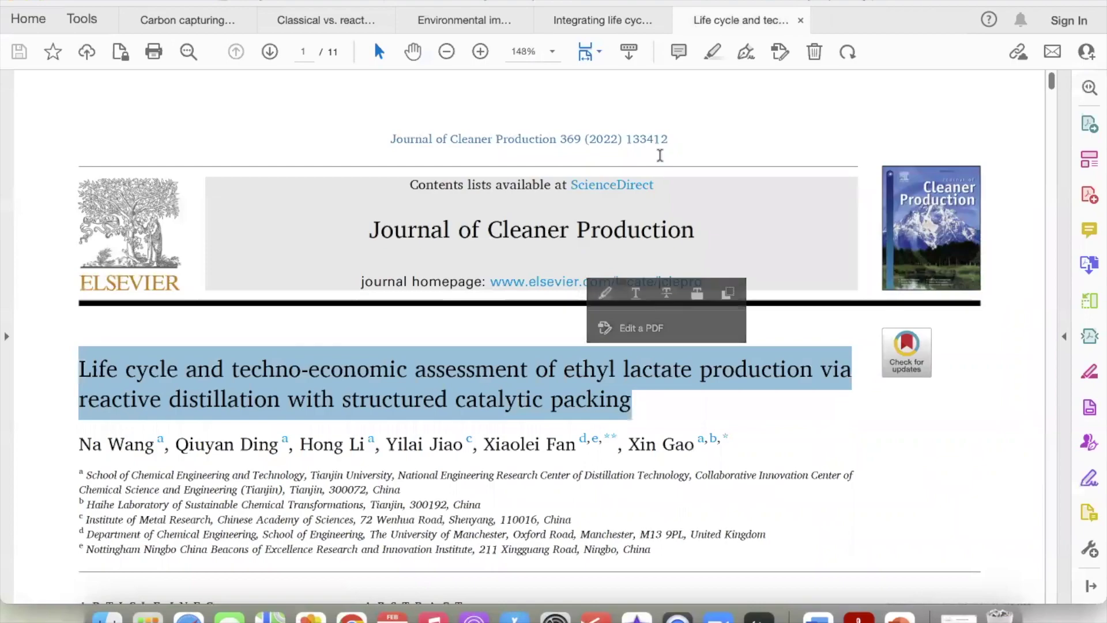
key(ctrl+Right)
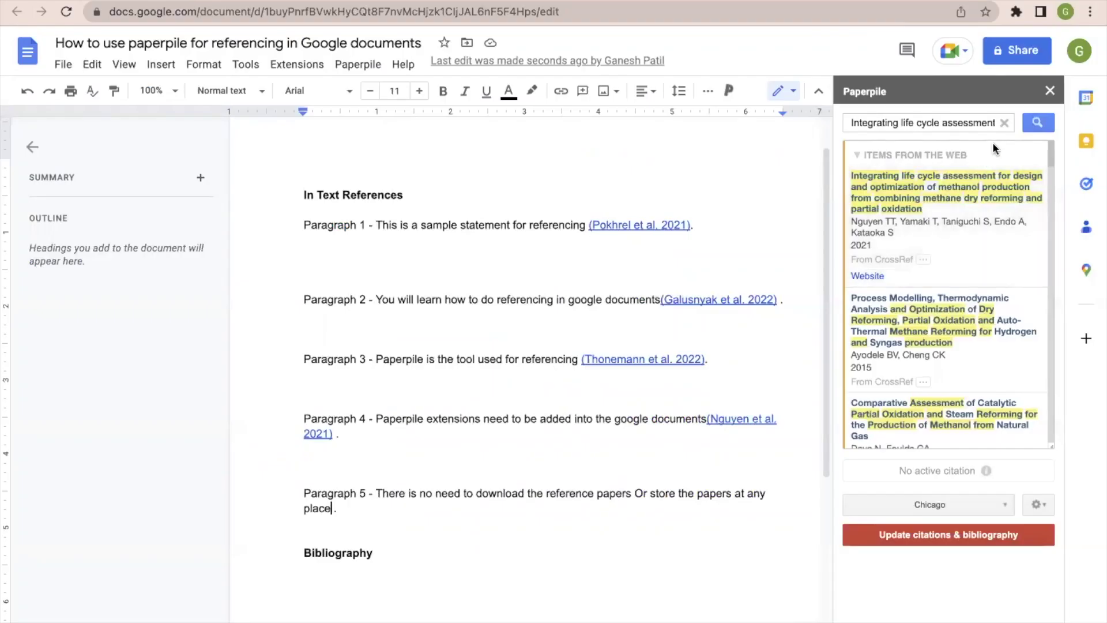
Step: Search the pasted ethyl lactate title and cite Wang et al. 2022 after 'place' in Paragraph 5
click(1004, 122)
click(950, 122)
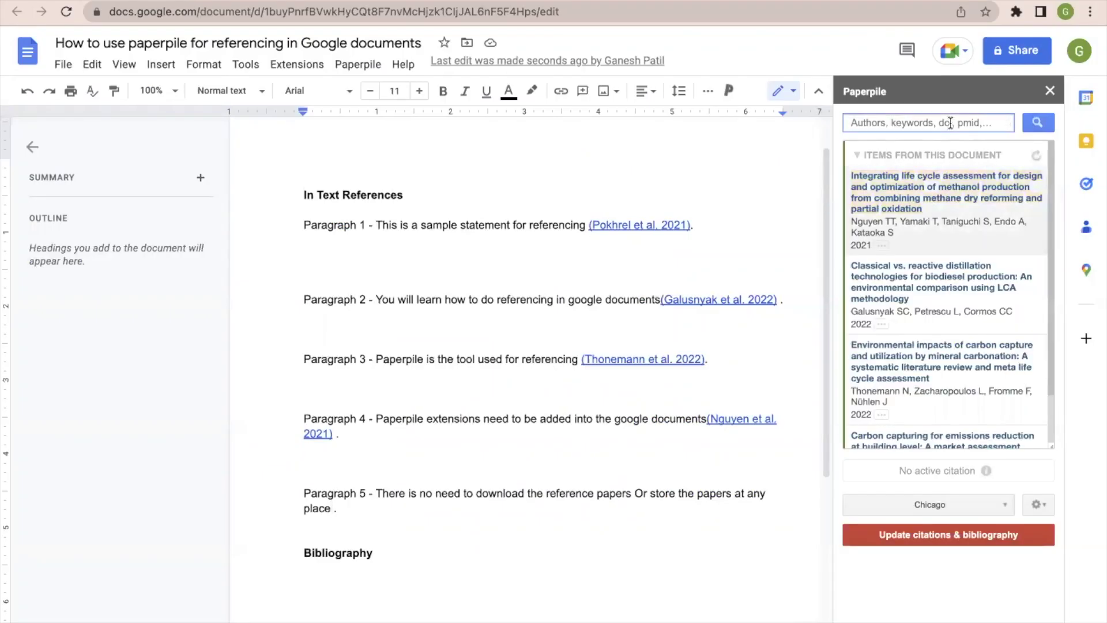
key(super+v)
click(1045, 118)
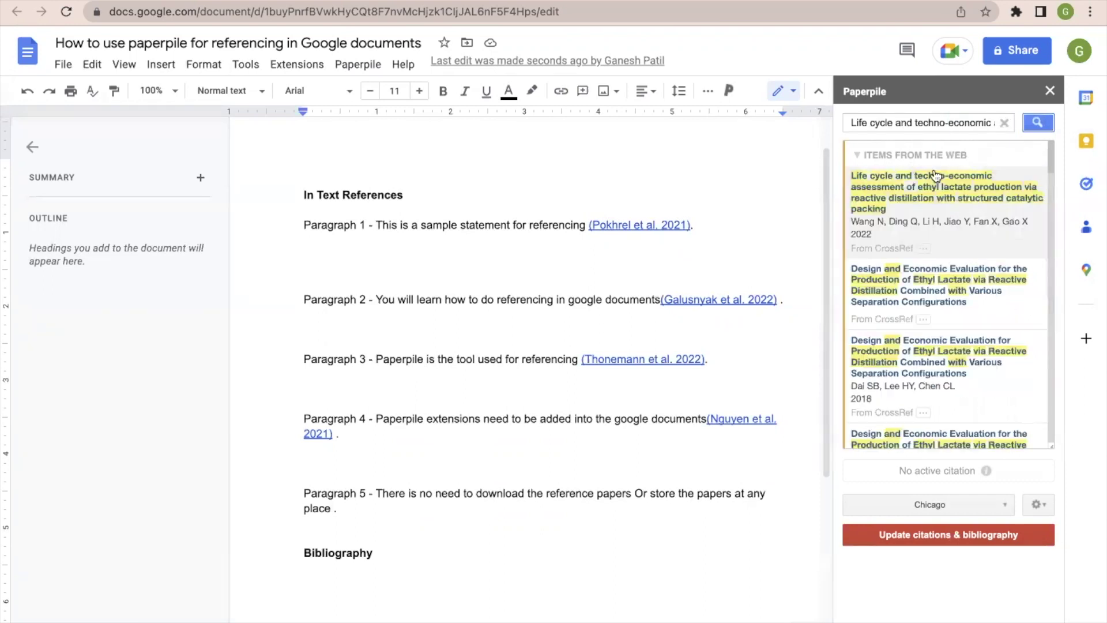
mouse_move(902, 246)
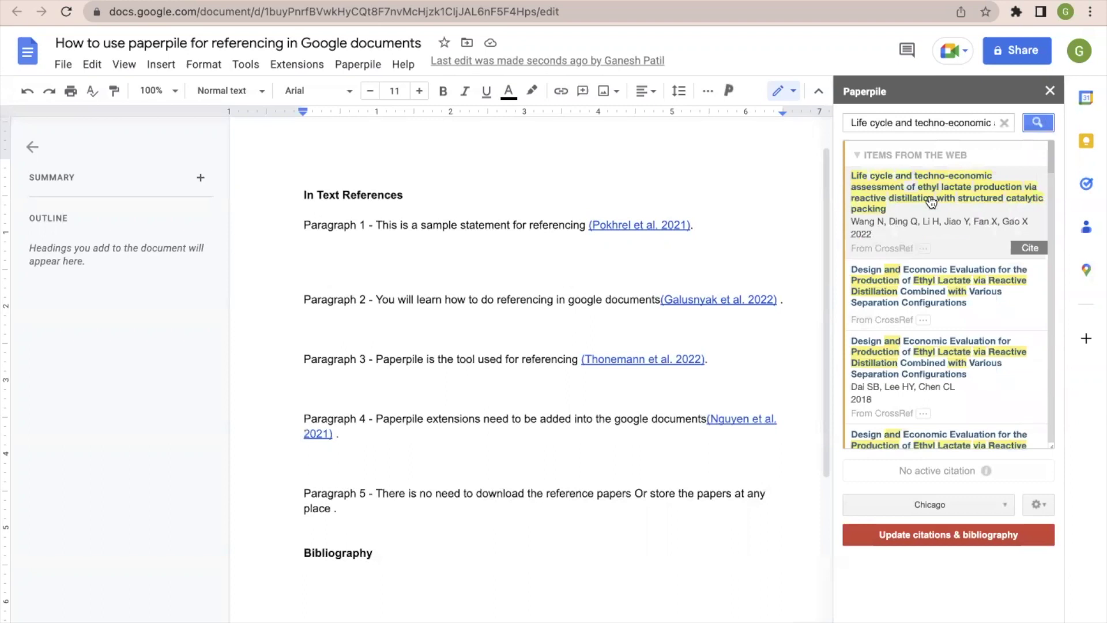
click(333, 509)
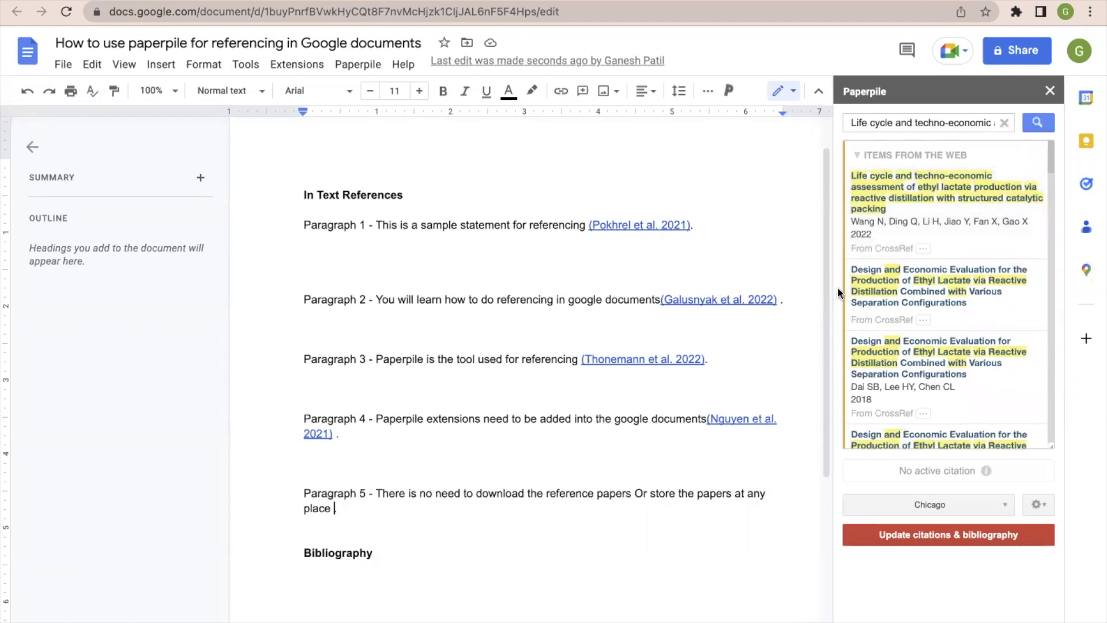
click(1025, 267)
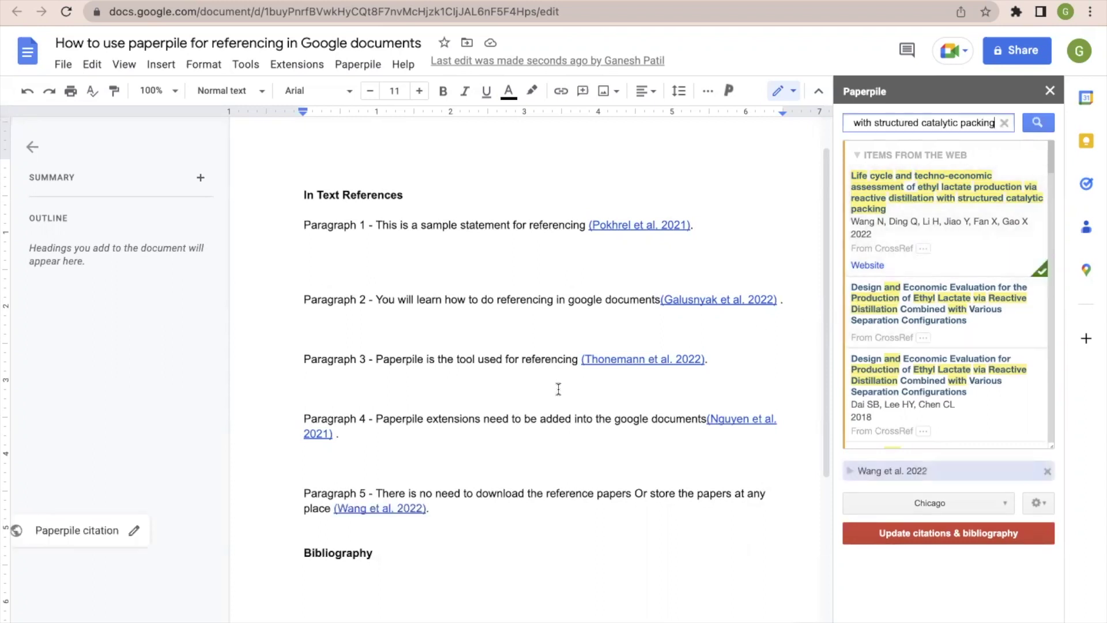
scroll(558, 390, down, 3)
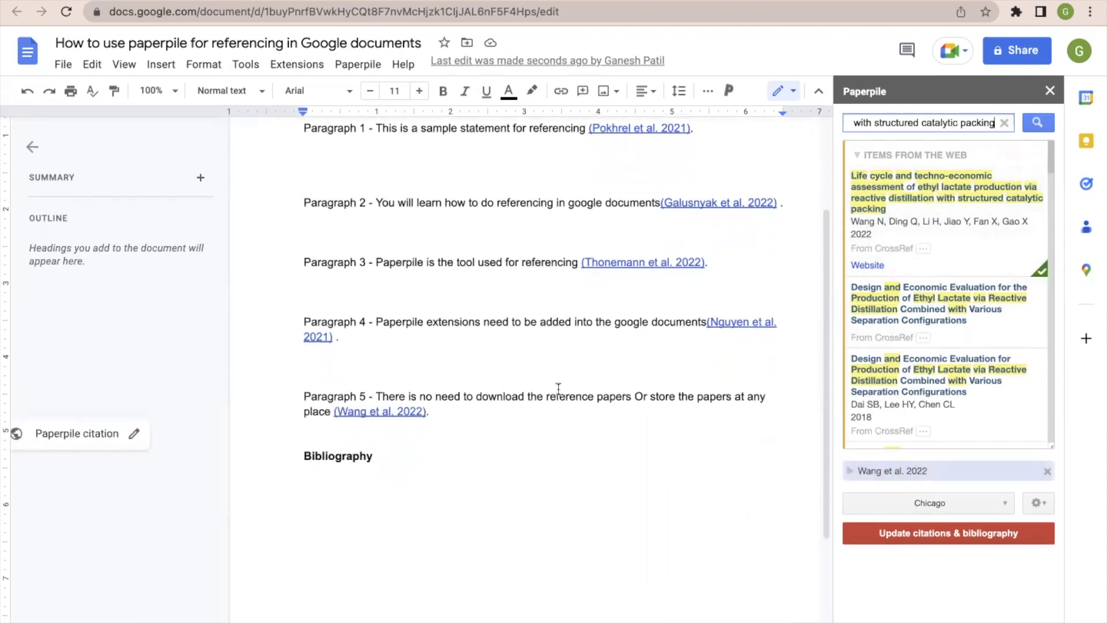
Step: Under the Bibliography heading, format all citations and generate the Chicago-style bibliography
click(306, 483)
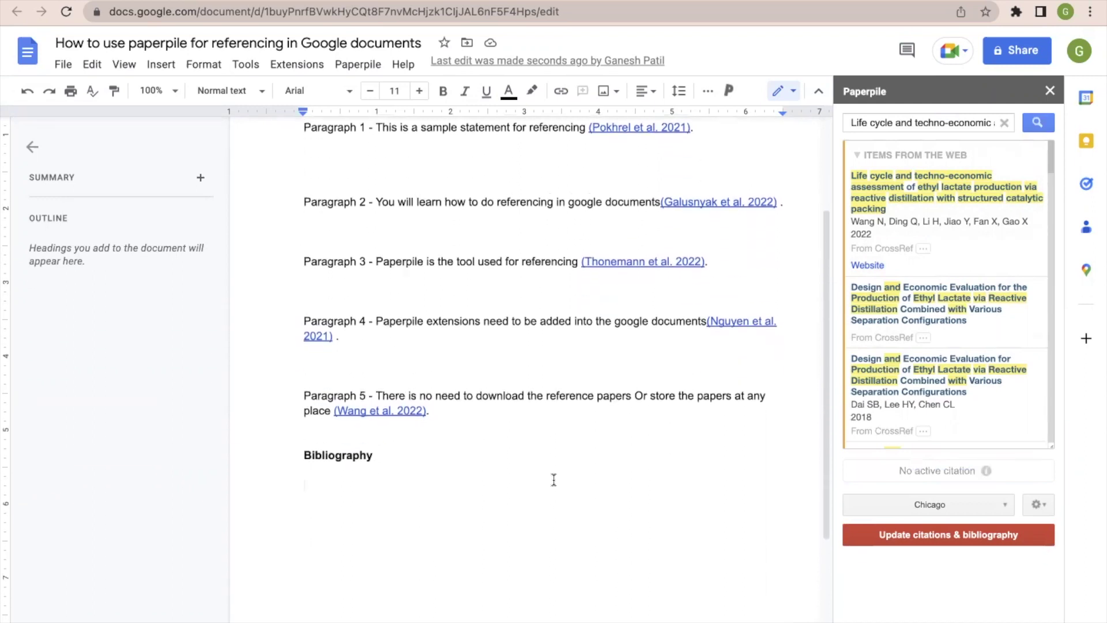
mouse_move(897, 233)
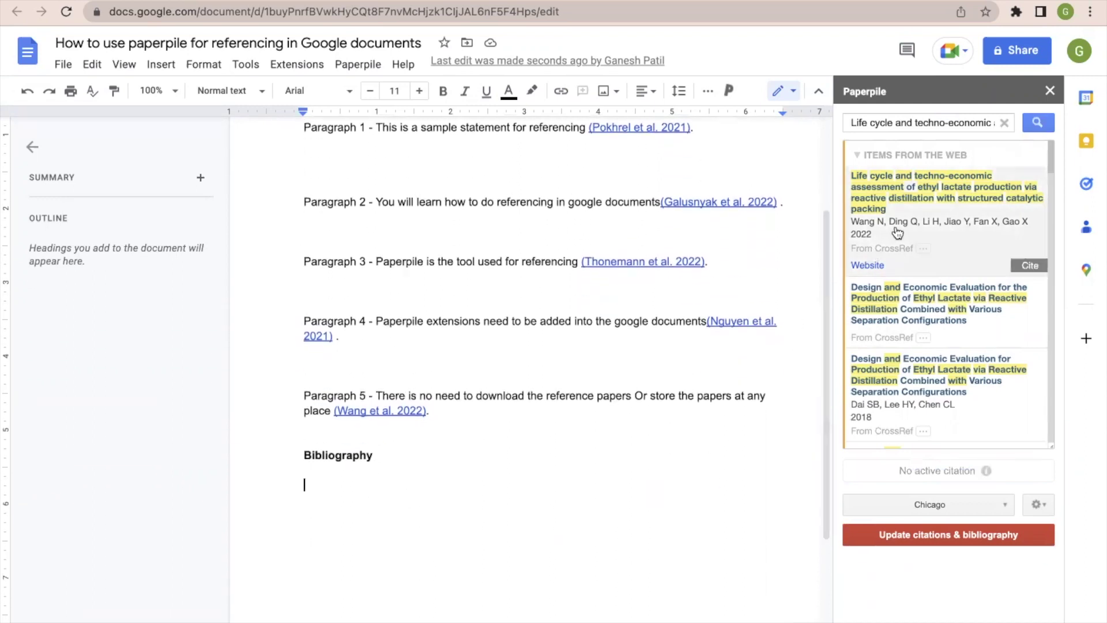
click(1005, 122)
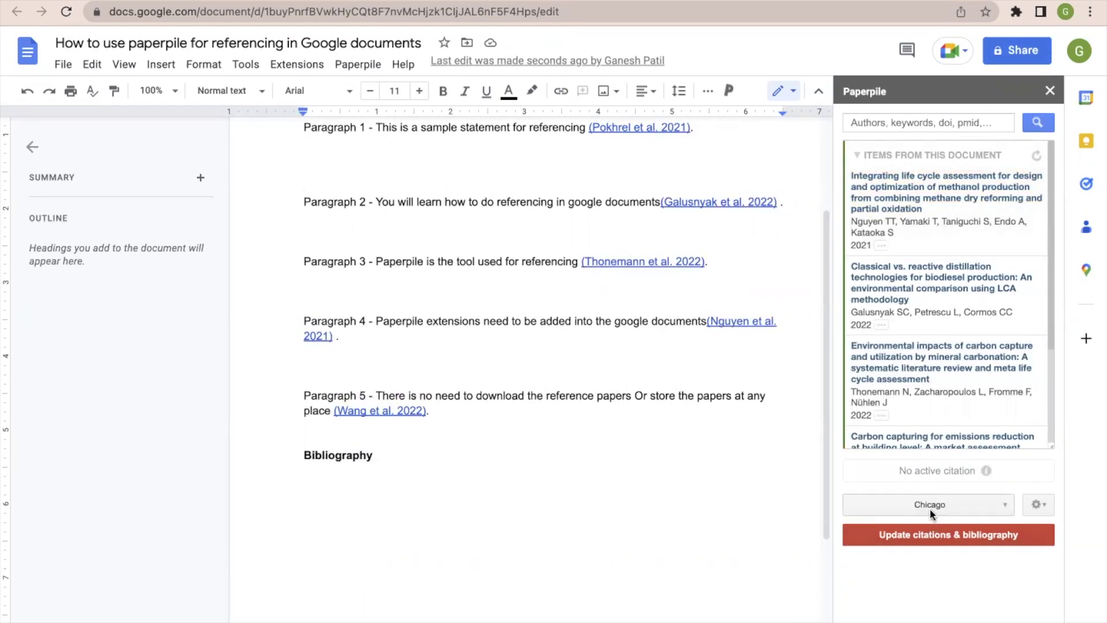
click(911, 536)
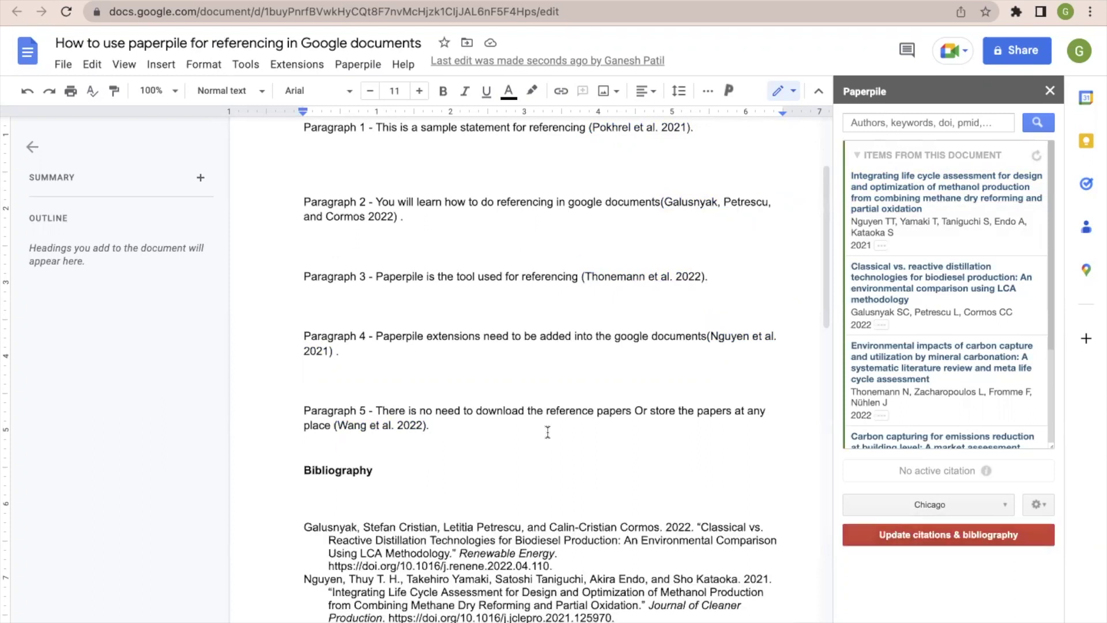
Step: Review the generated bibliography, checking the Galusnyak et al. 2022 entry
scroll(548, 430, down, 4)
scroll(549, 429, down, 5)
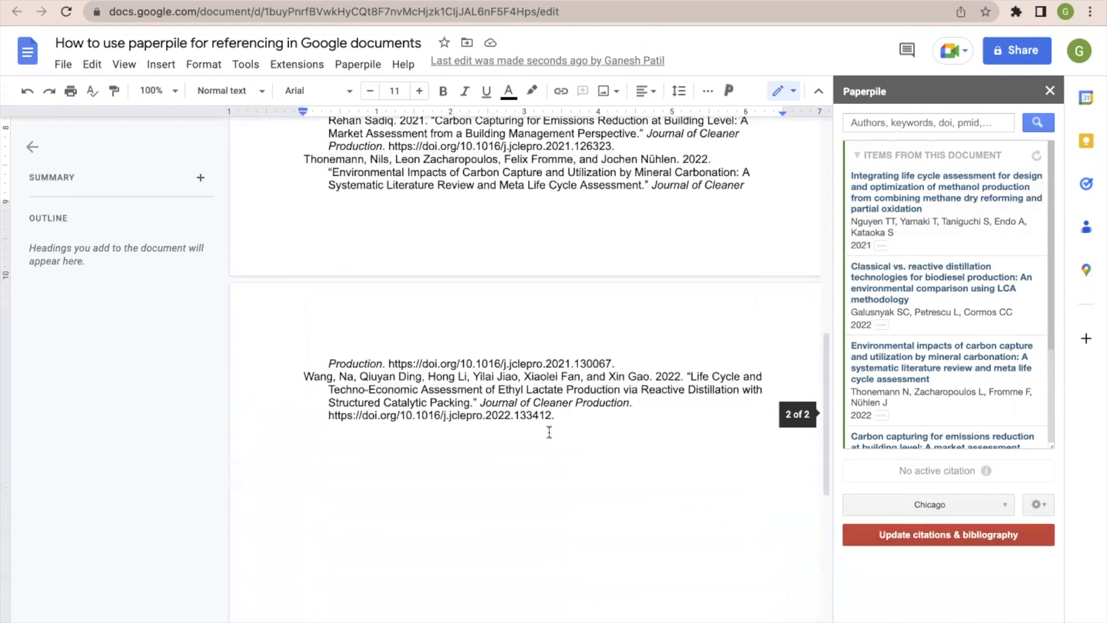
scroll(549, 430, up, 5)
scroll(548, 429, down, 1)
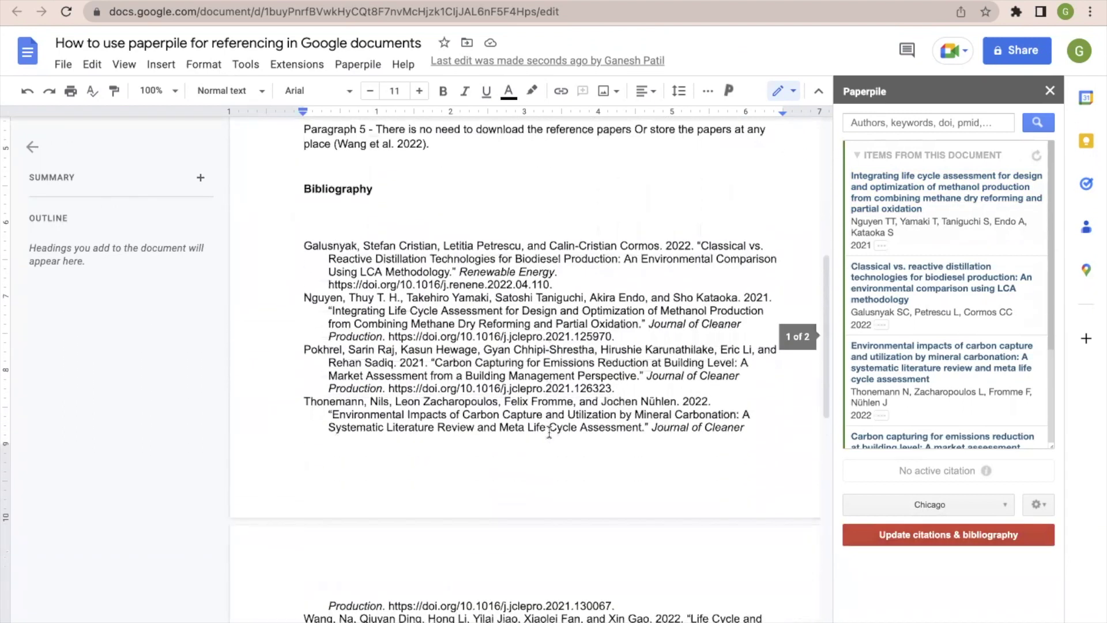
click(315, 221)
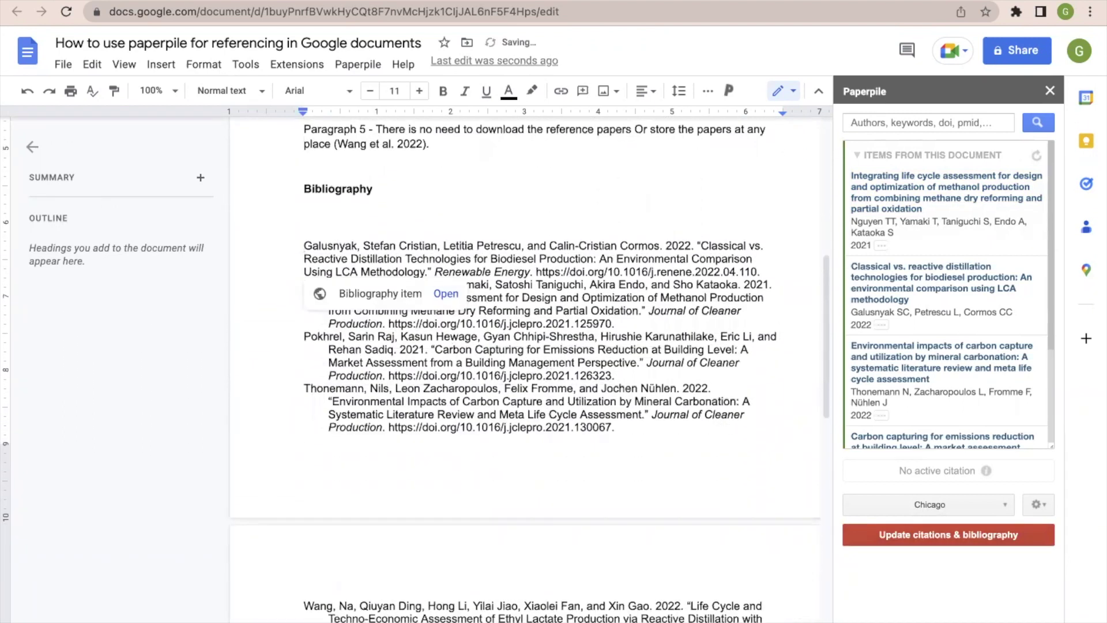
click(315, 216)
scroll(315, 216, up, 5)
mouse_move(867, 407)
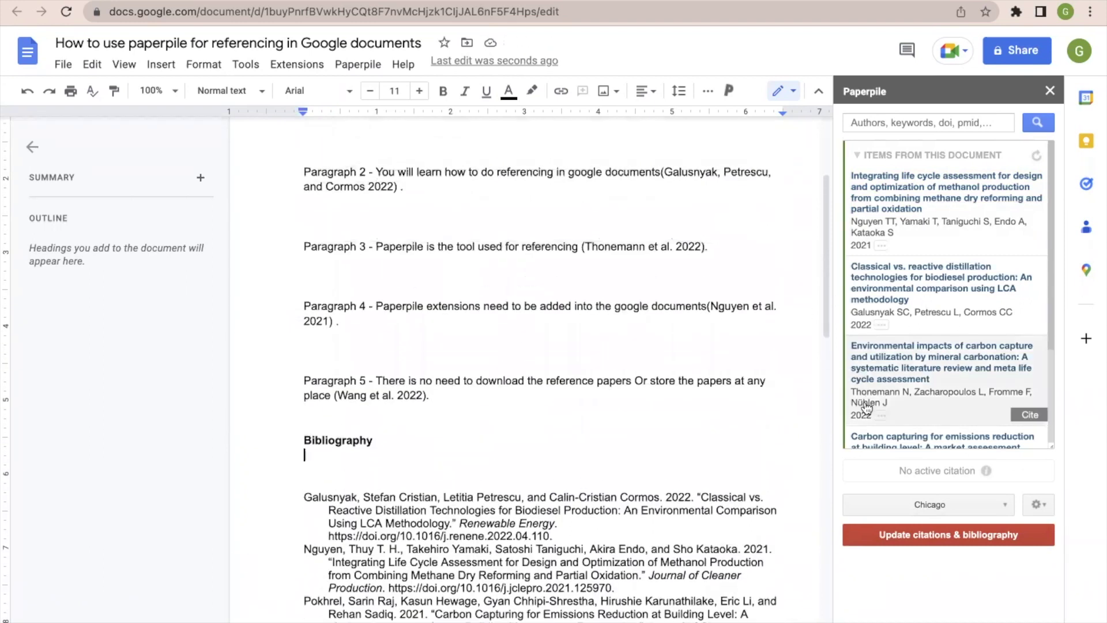
Step: Switch the Paperpile style to APA and update citations to the form (Galusnyak et al., 2022)
click(1003, 505)
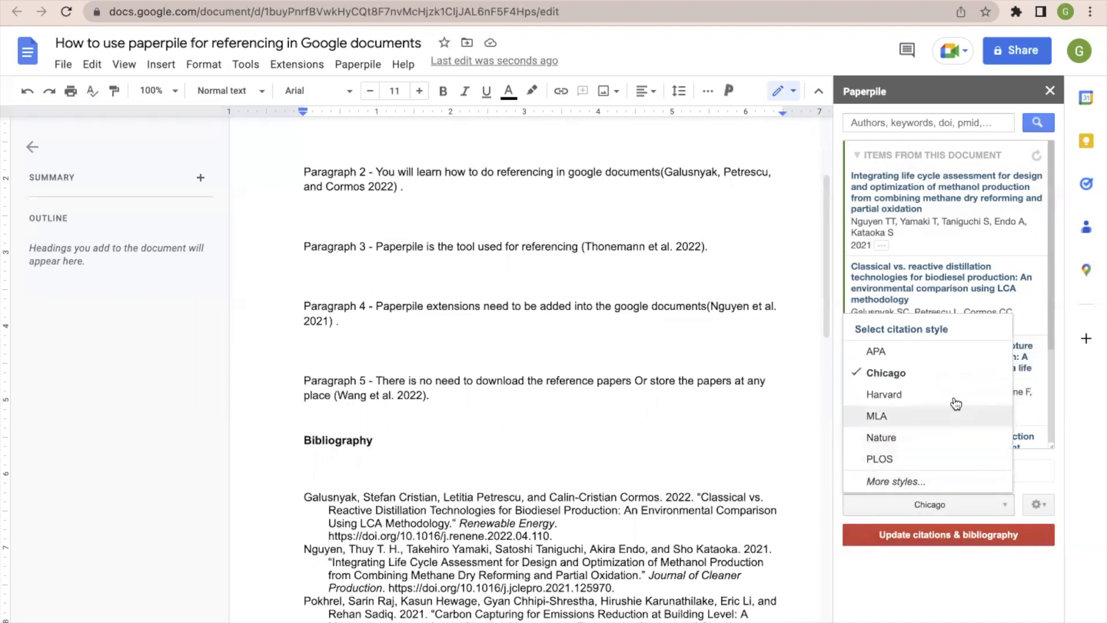
click(939, 357)
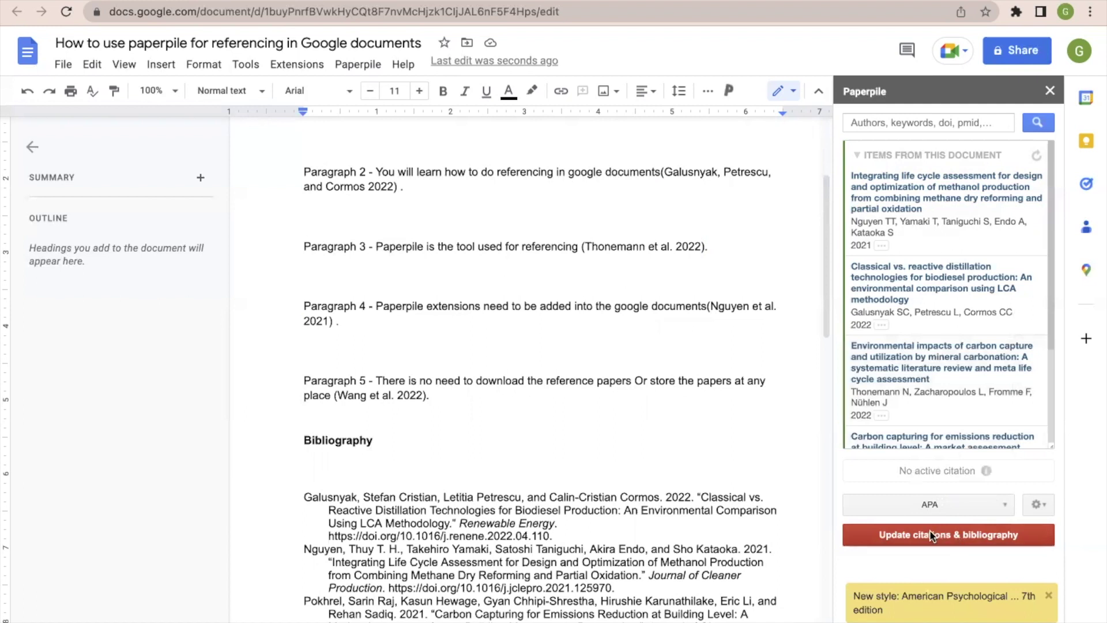
click(947, 537)
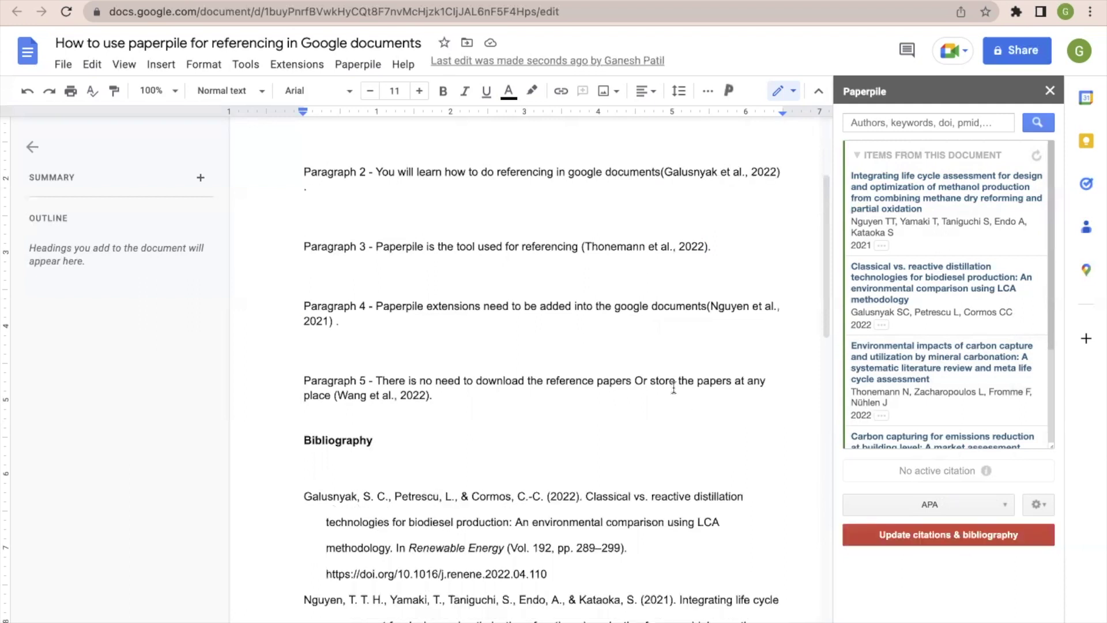
scroll(616, 359, down, 4)
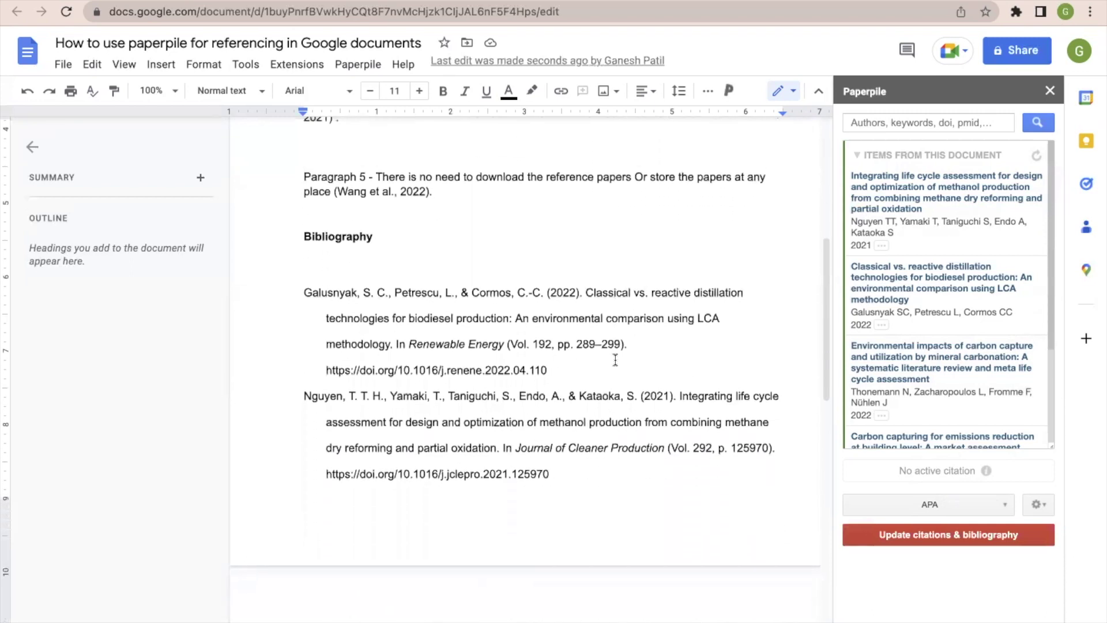
scroll(616, 358, down, 10)
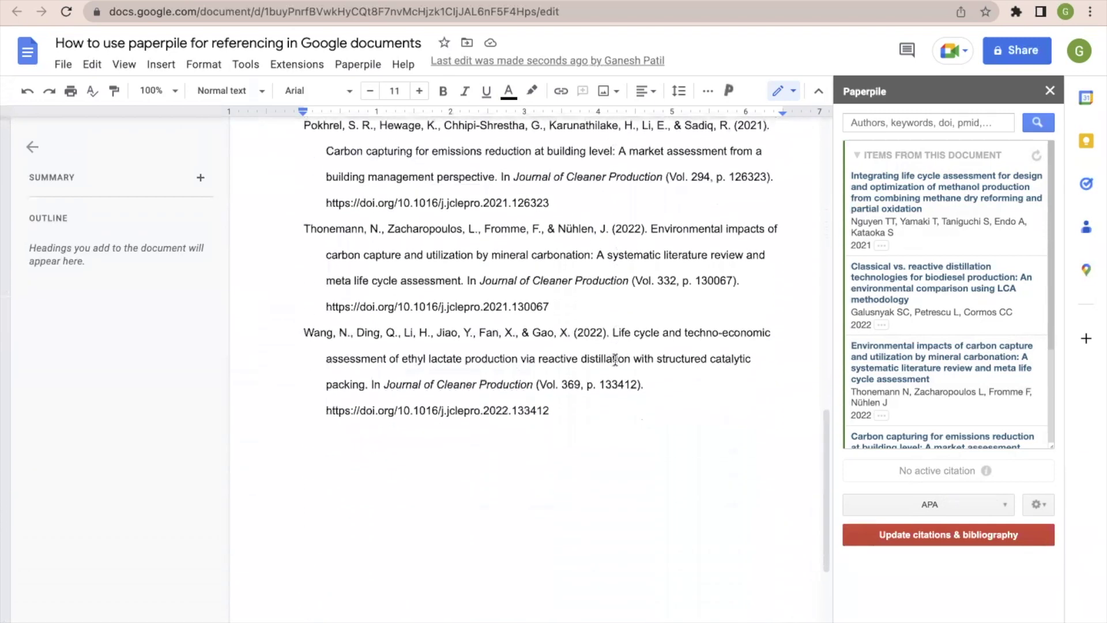
scroll(615, 358, up, 6)
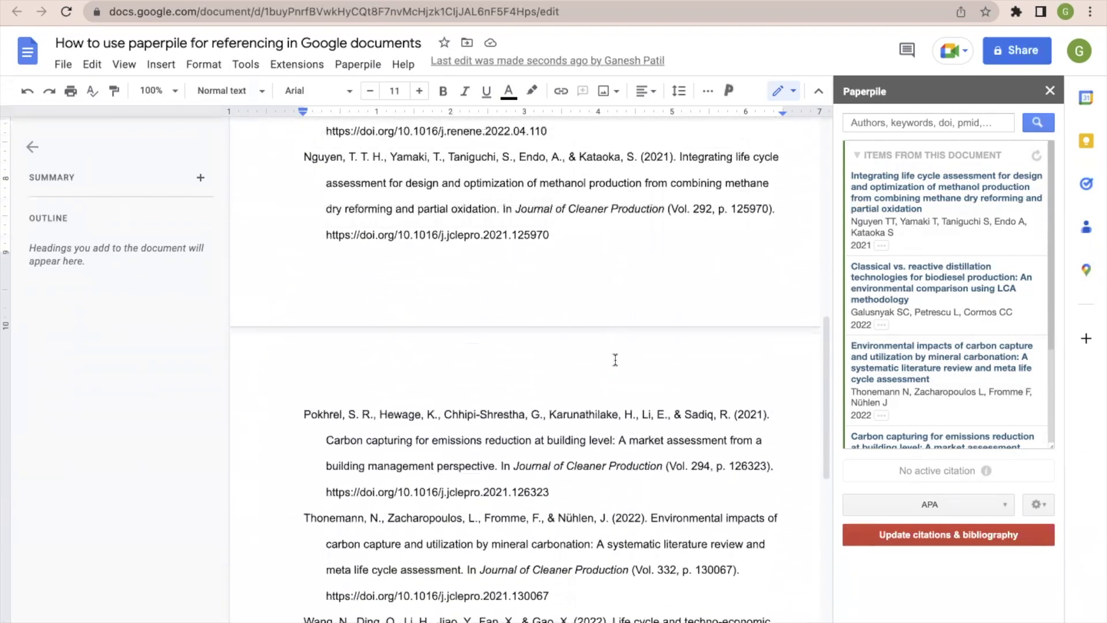
click(1007, 505)
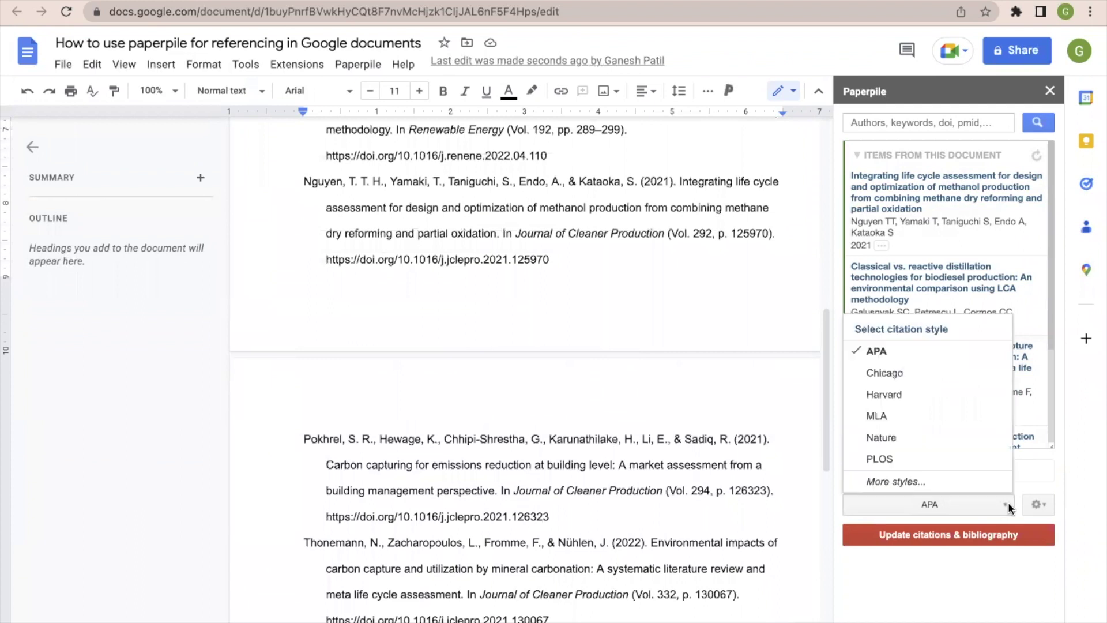
Step: Search More styles for 'Chemical engineering pro' and save Chemical Engineering Progress as the style
click(974, 482)
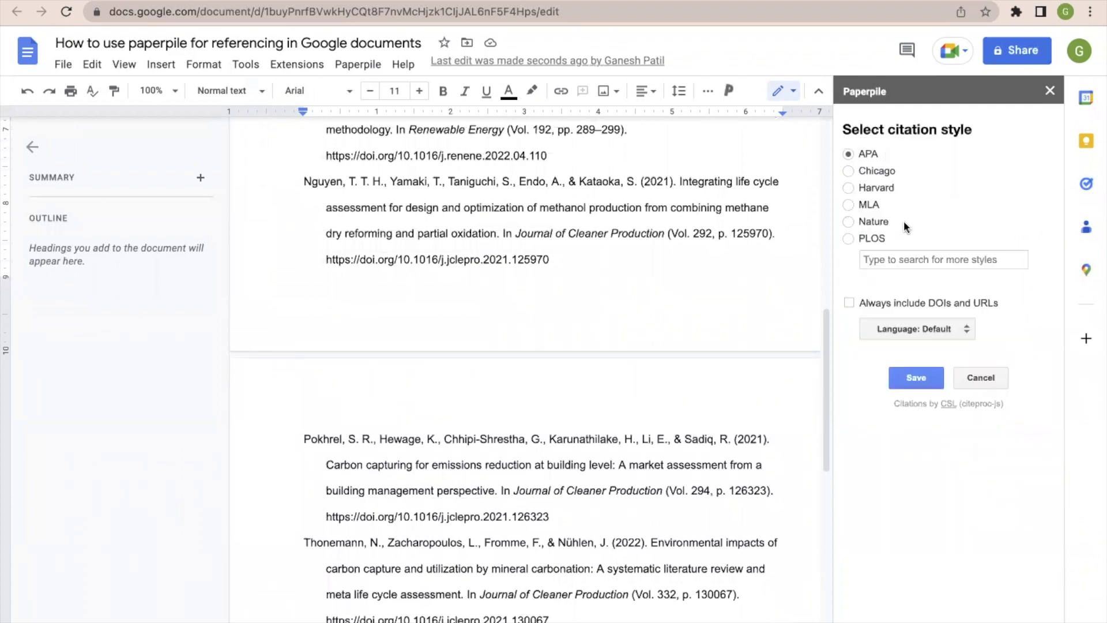
click(899, 260)
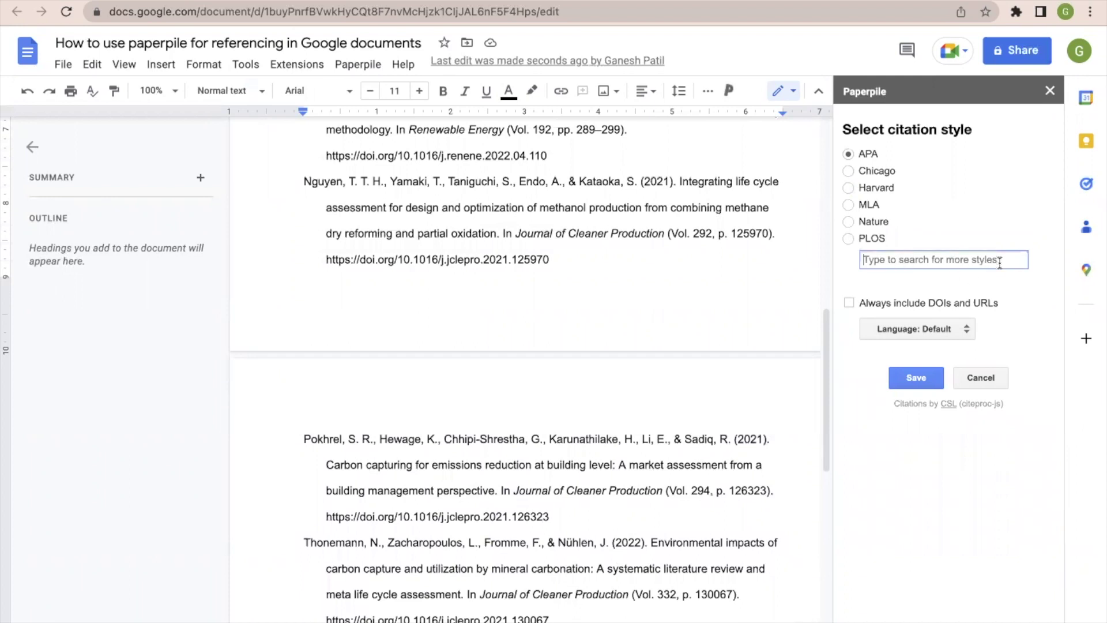
text(Chemical engineering pro)
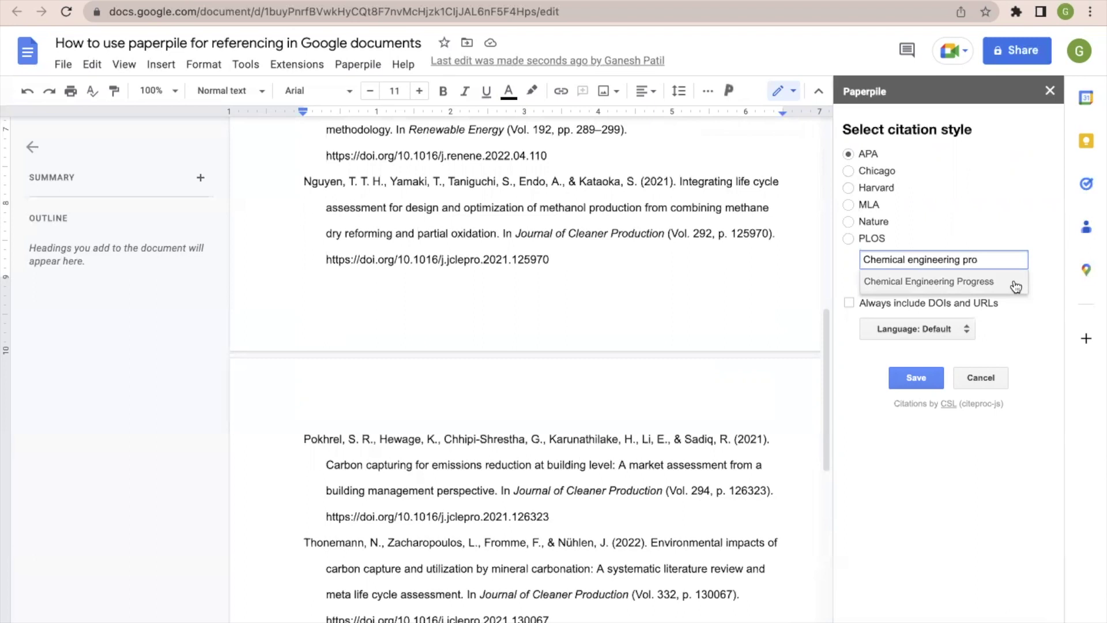
click(1016, 286)
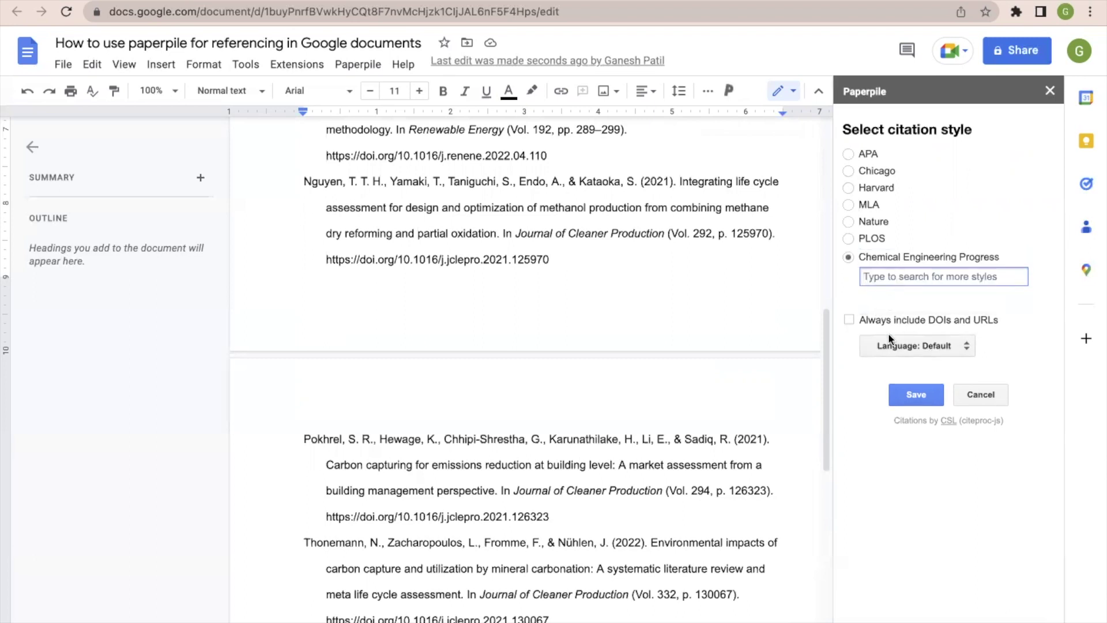
click(905, 402)
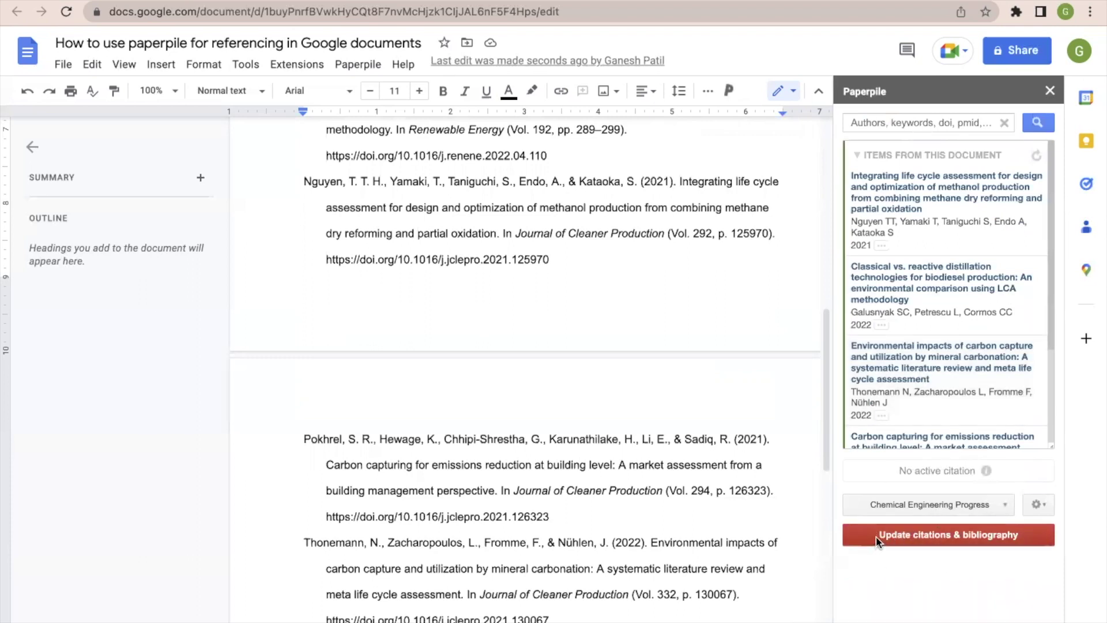
Step: Apply Chemical Engineering Progress, then review the numbered [1]–[5] citations and five-entry bibliography
click(915, 538)
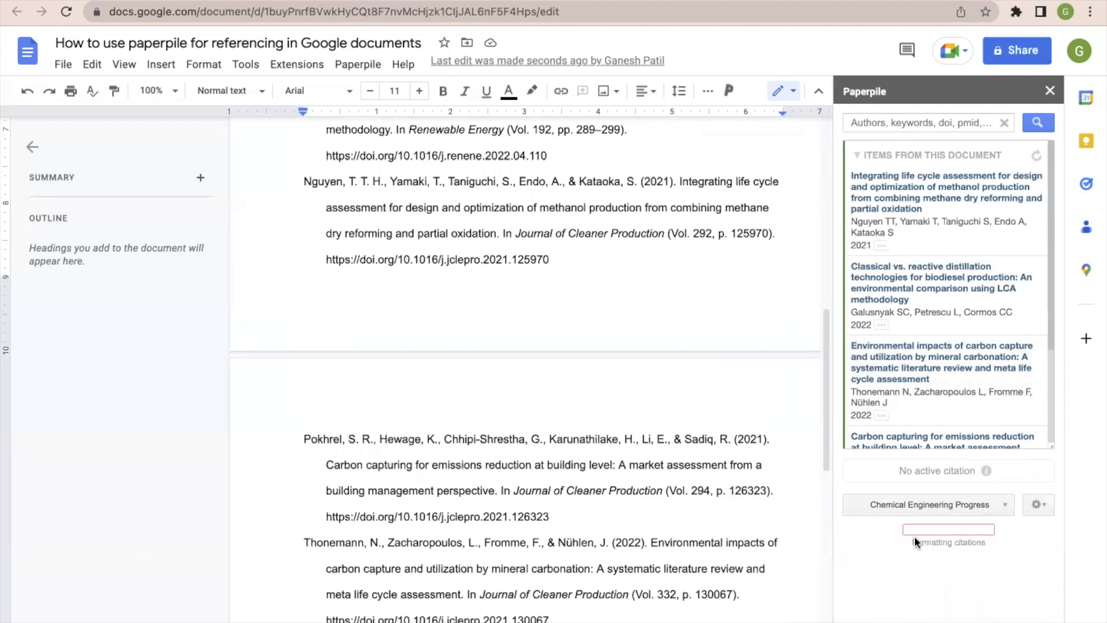
scroll(605, 332, up, 1)
scroll(605, 332, up, 4)
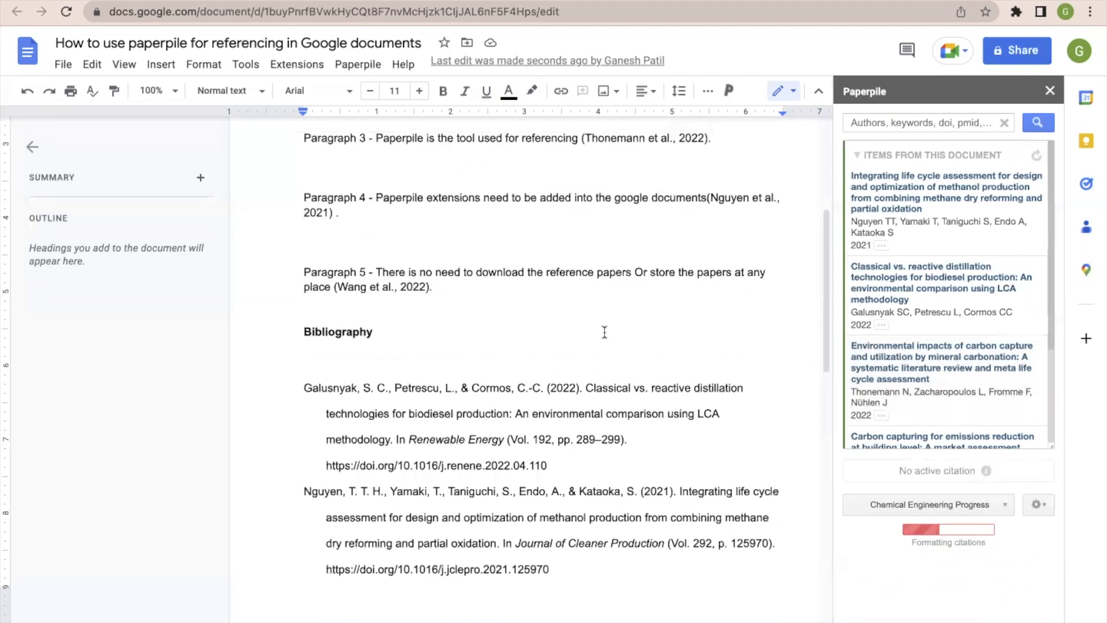
scroll(604, 332, up, 3)
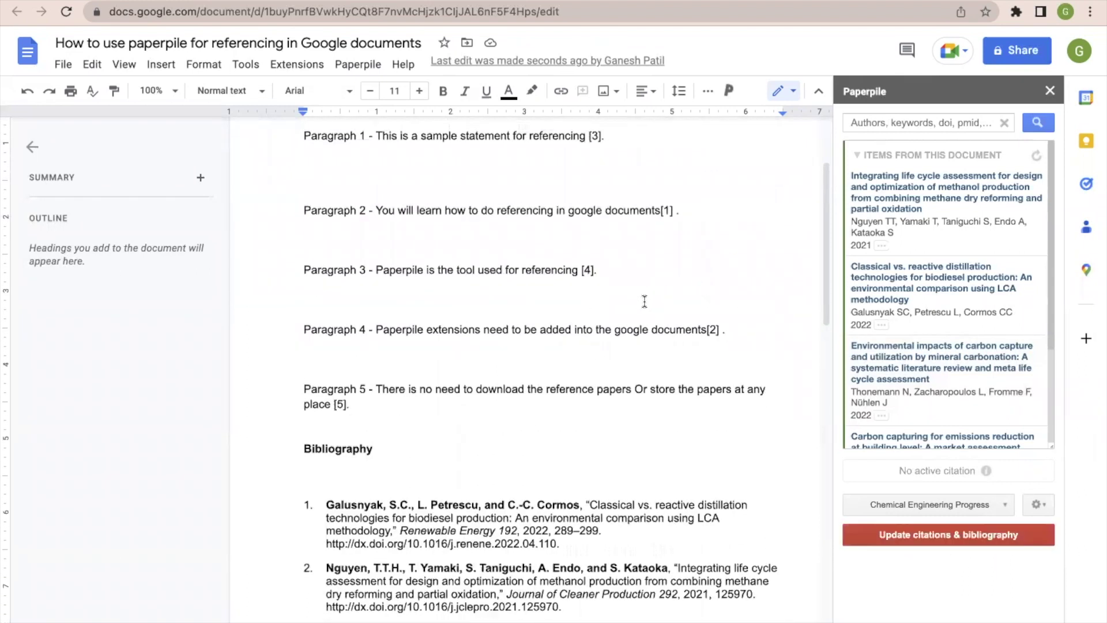
scroll(644, 301, down, 1)
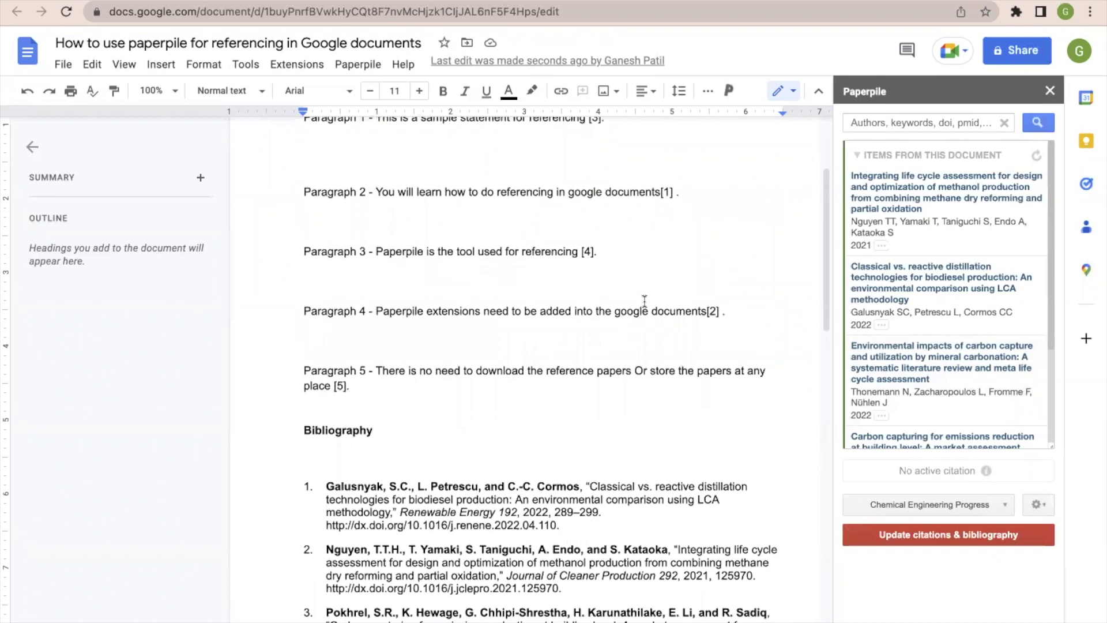
scroll(644, 301, up, 5)
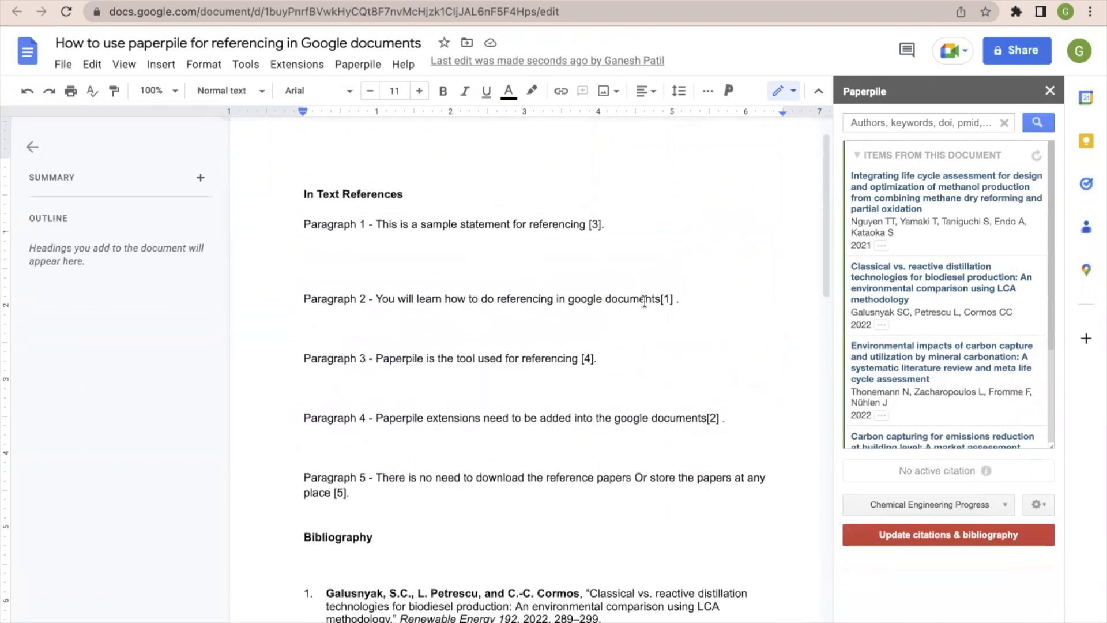
scroll(645, 301, down, 7)
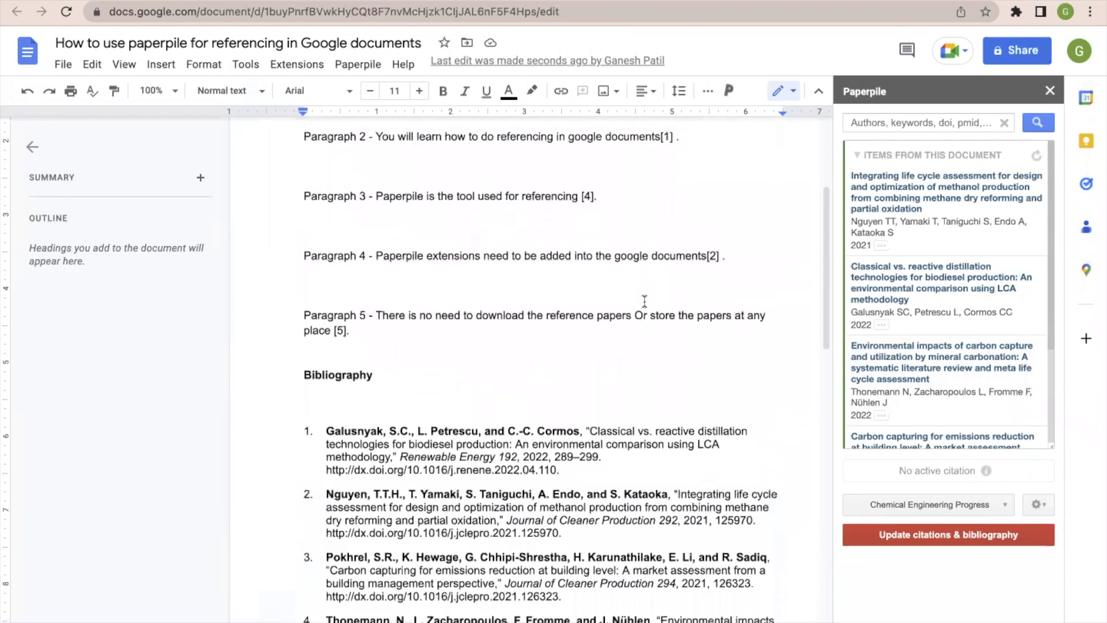
scroll(699, 264, down, 6)
scroll(699, 264, down, 7)
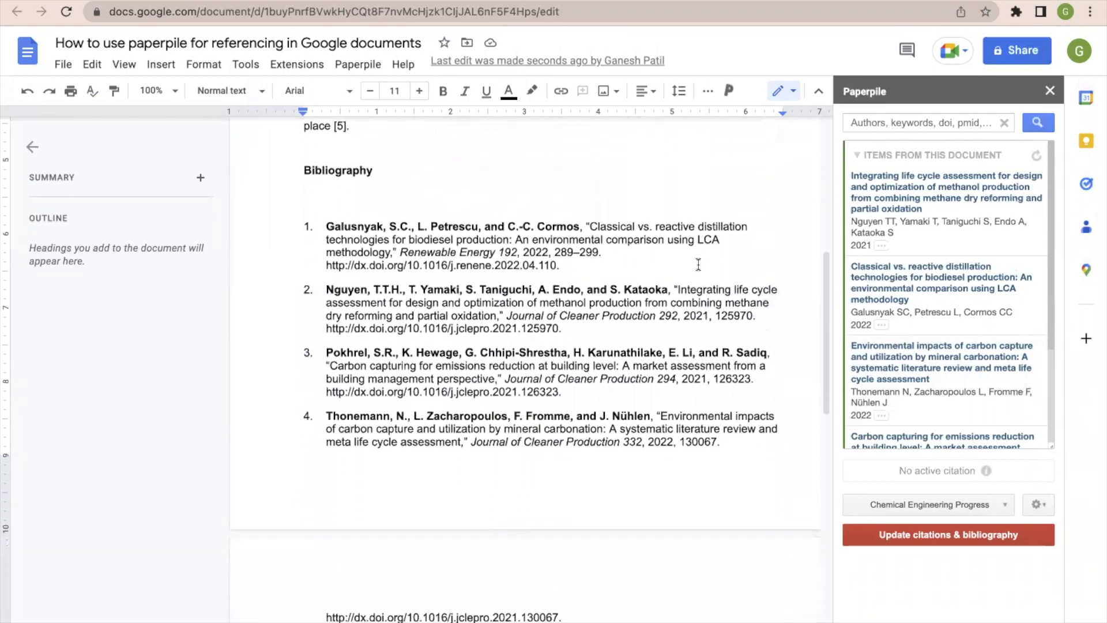
scroll(698, 264, down, 3)
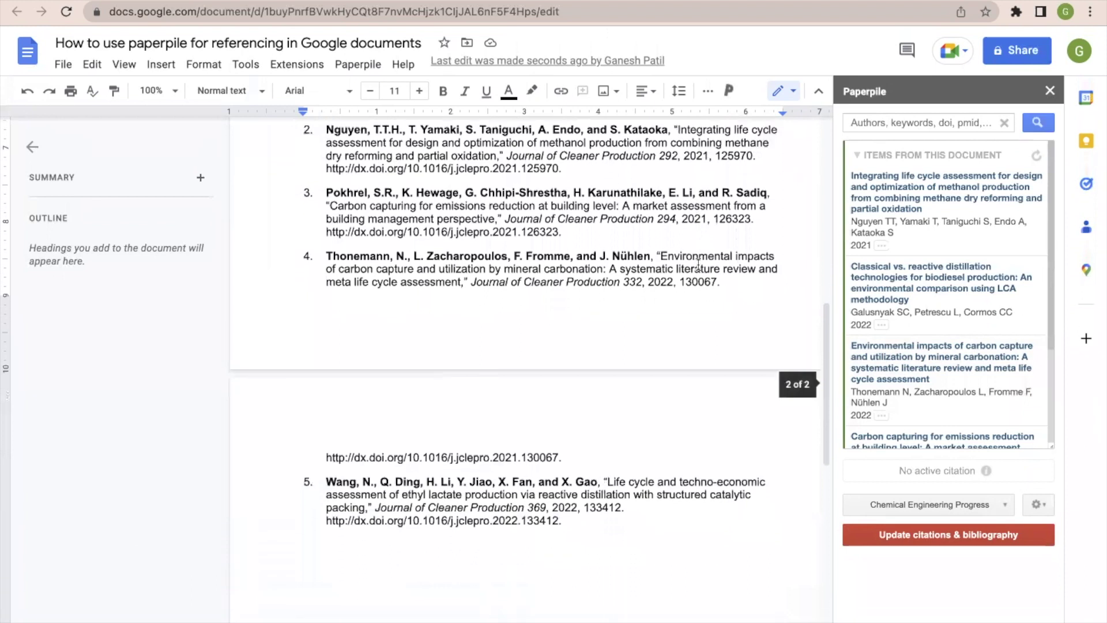